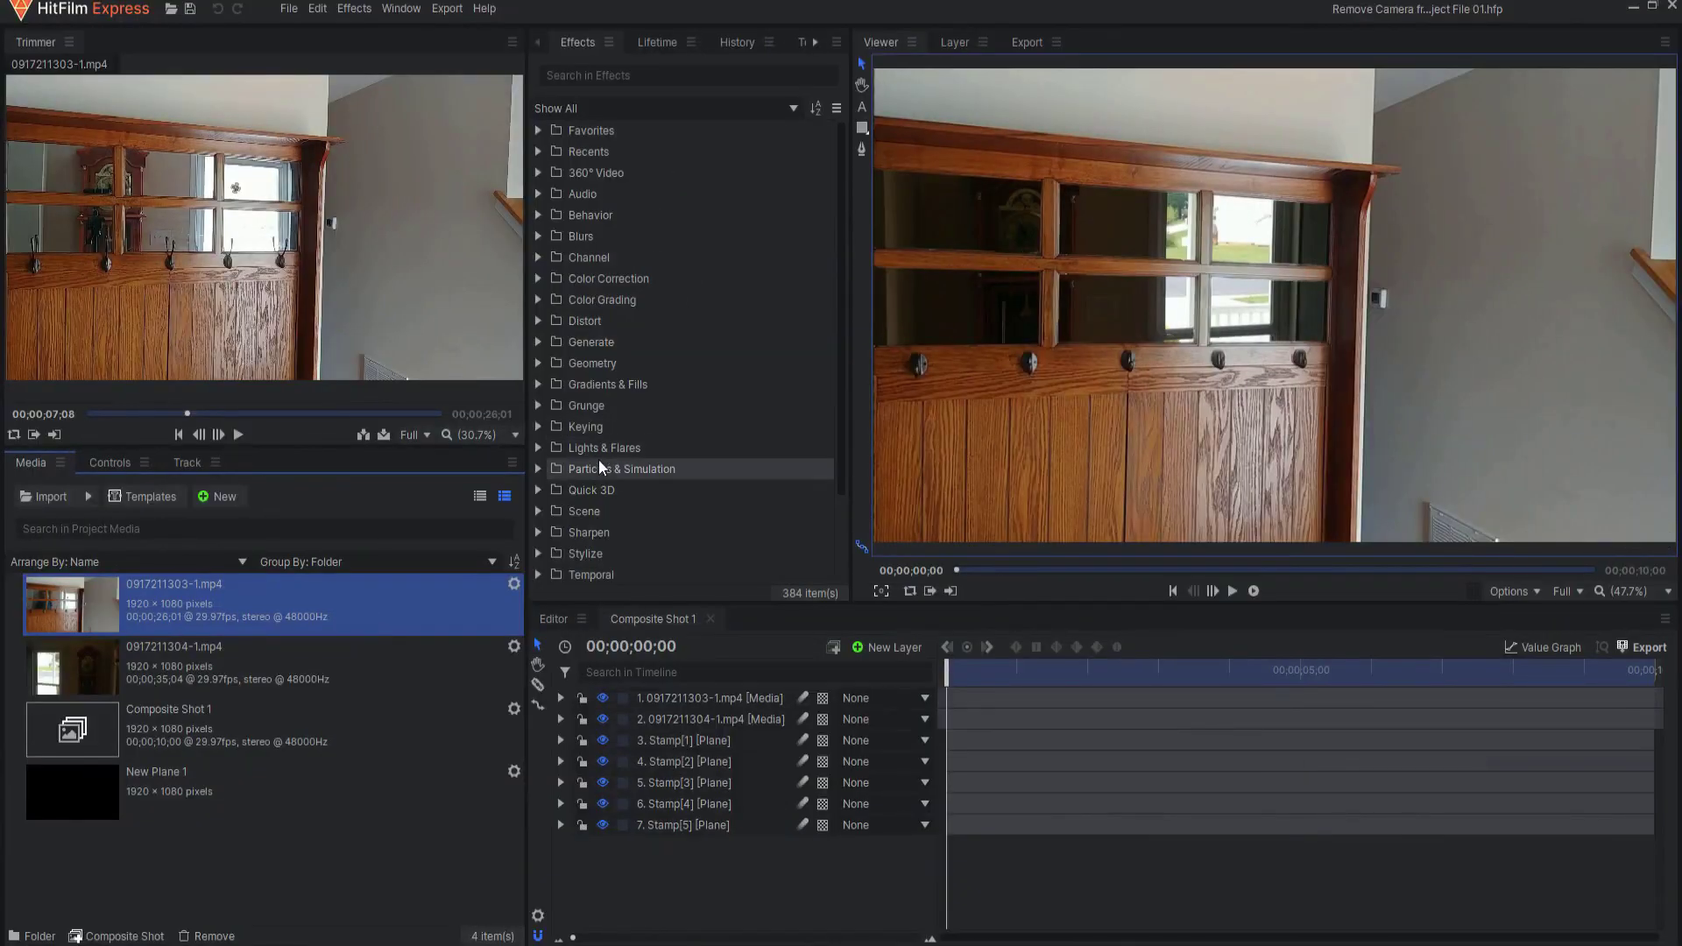
pyautogui.moveTo(430, 305)
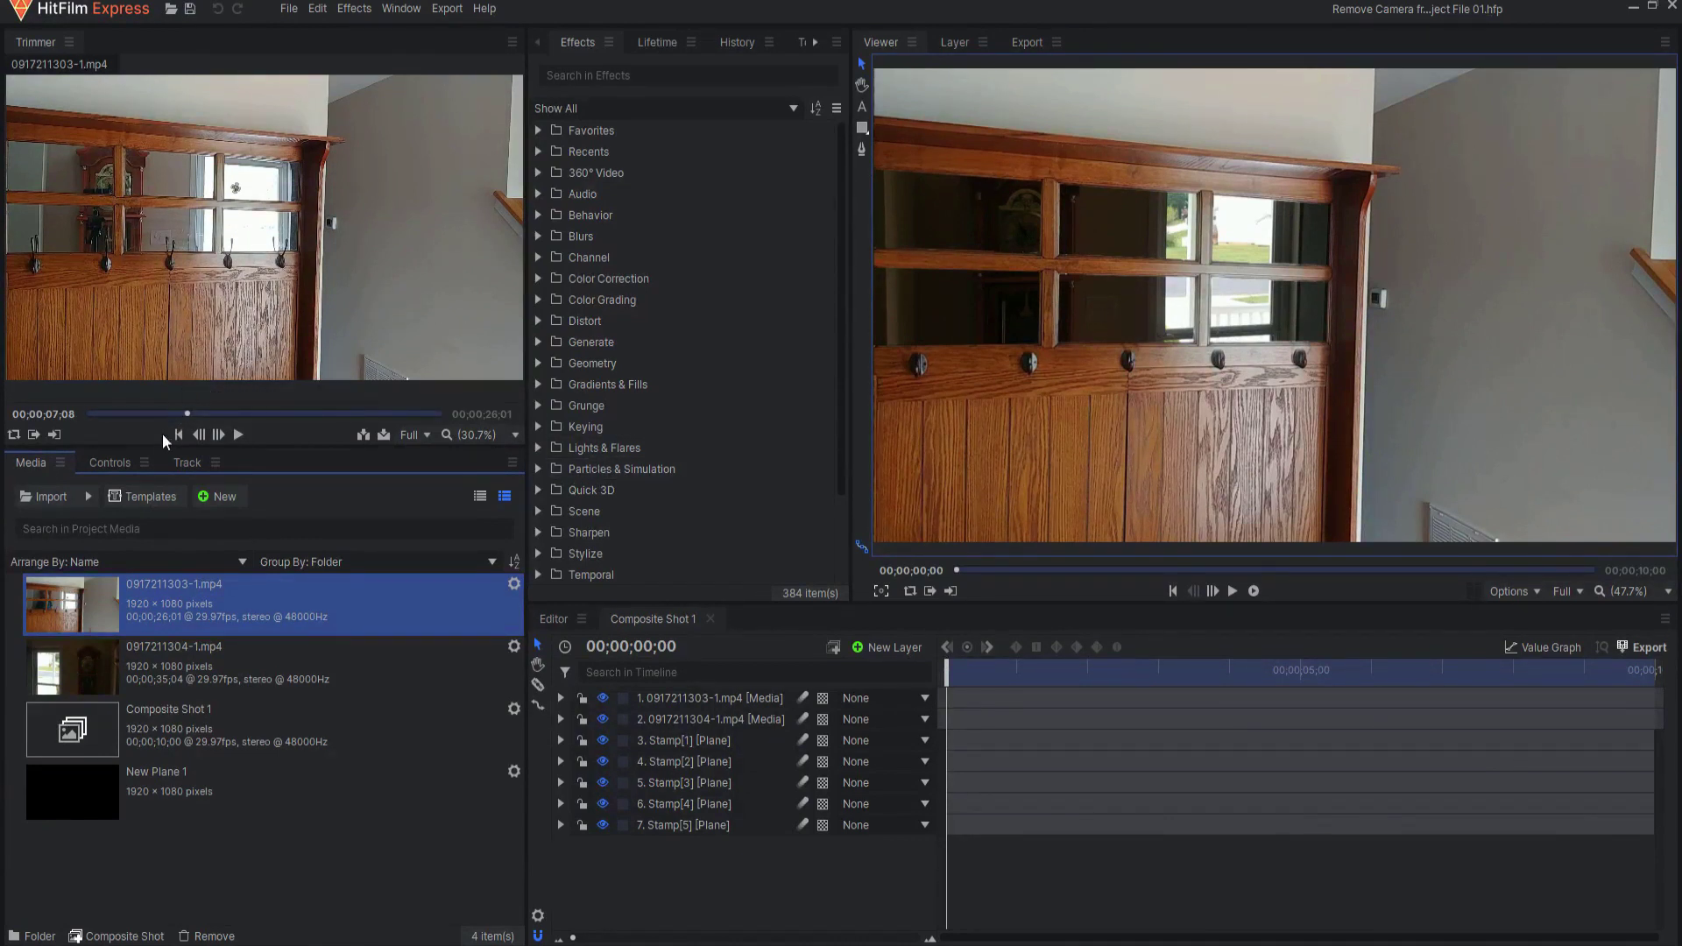
pyautogui.moveTo(137, 384)
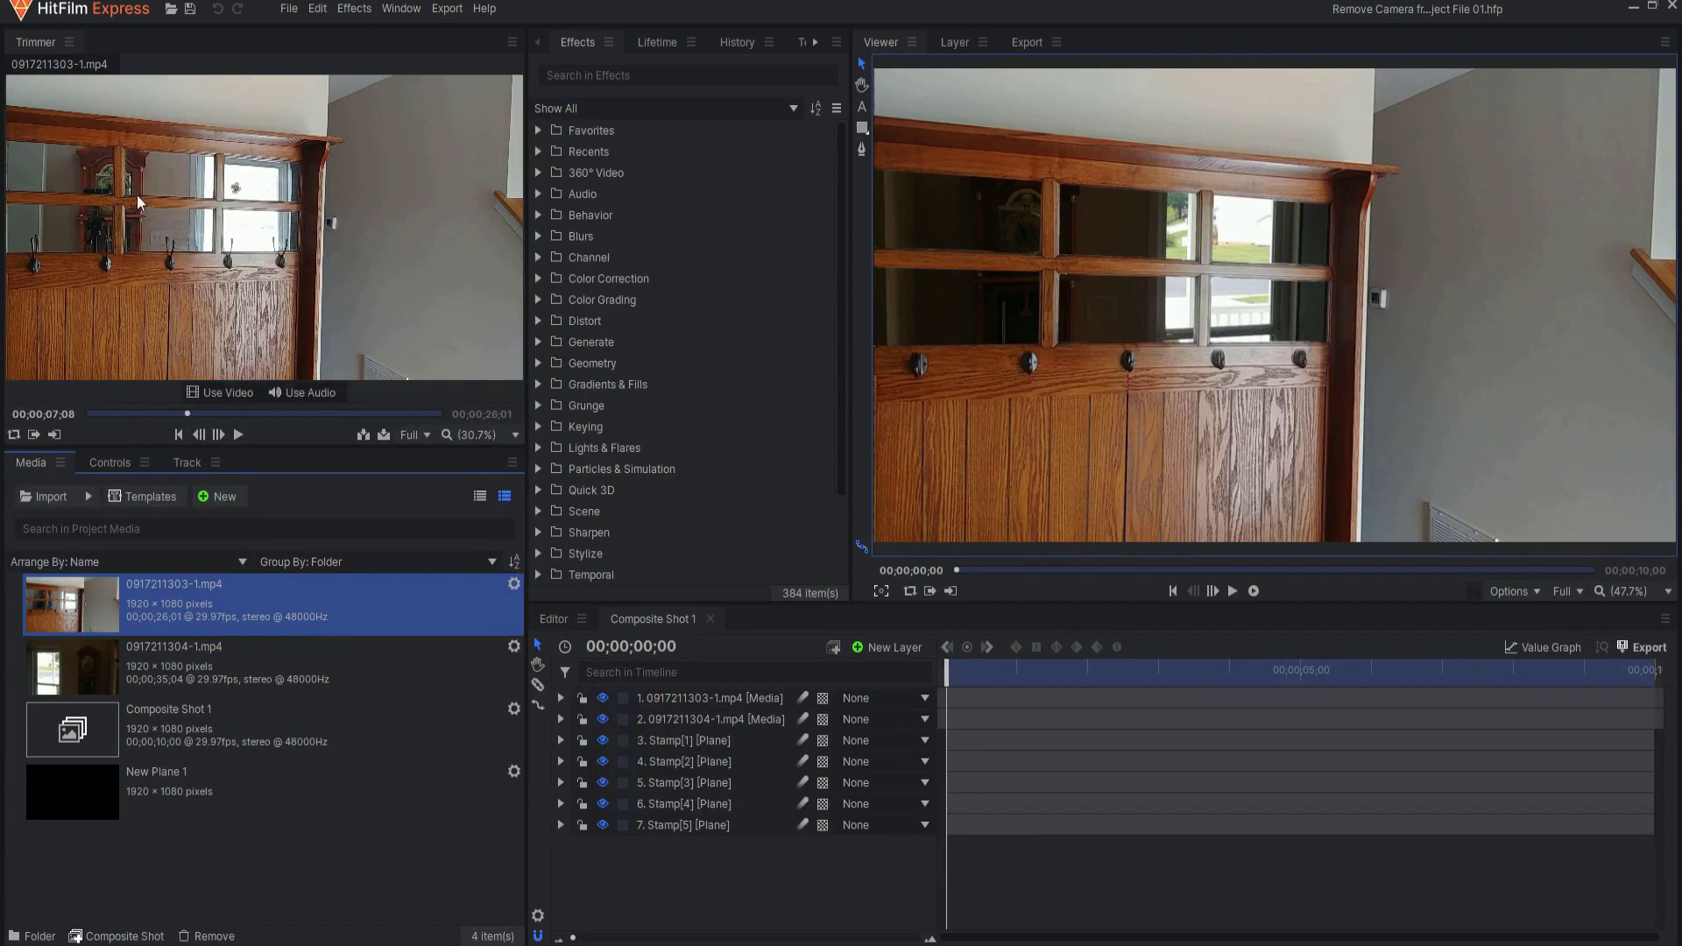
pyautogui.click(187, 660)
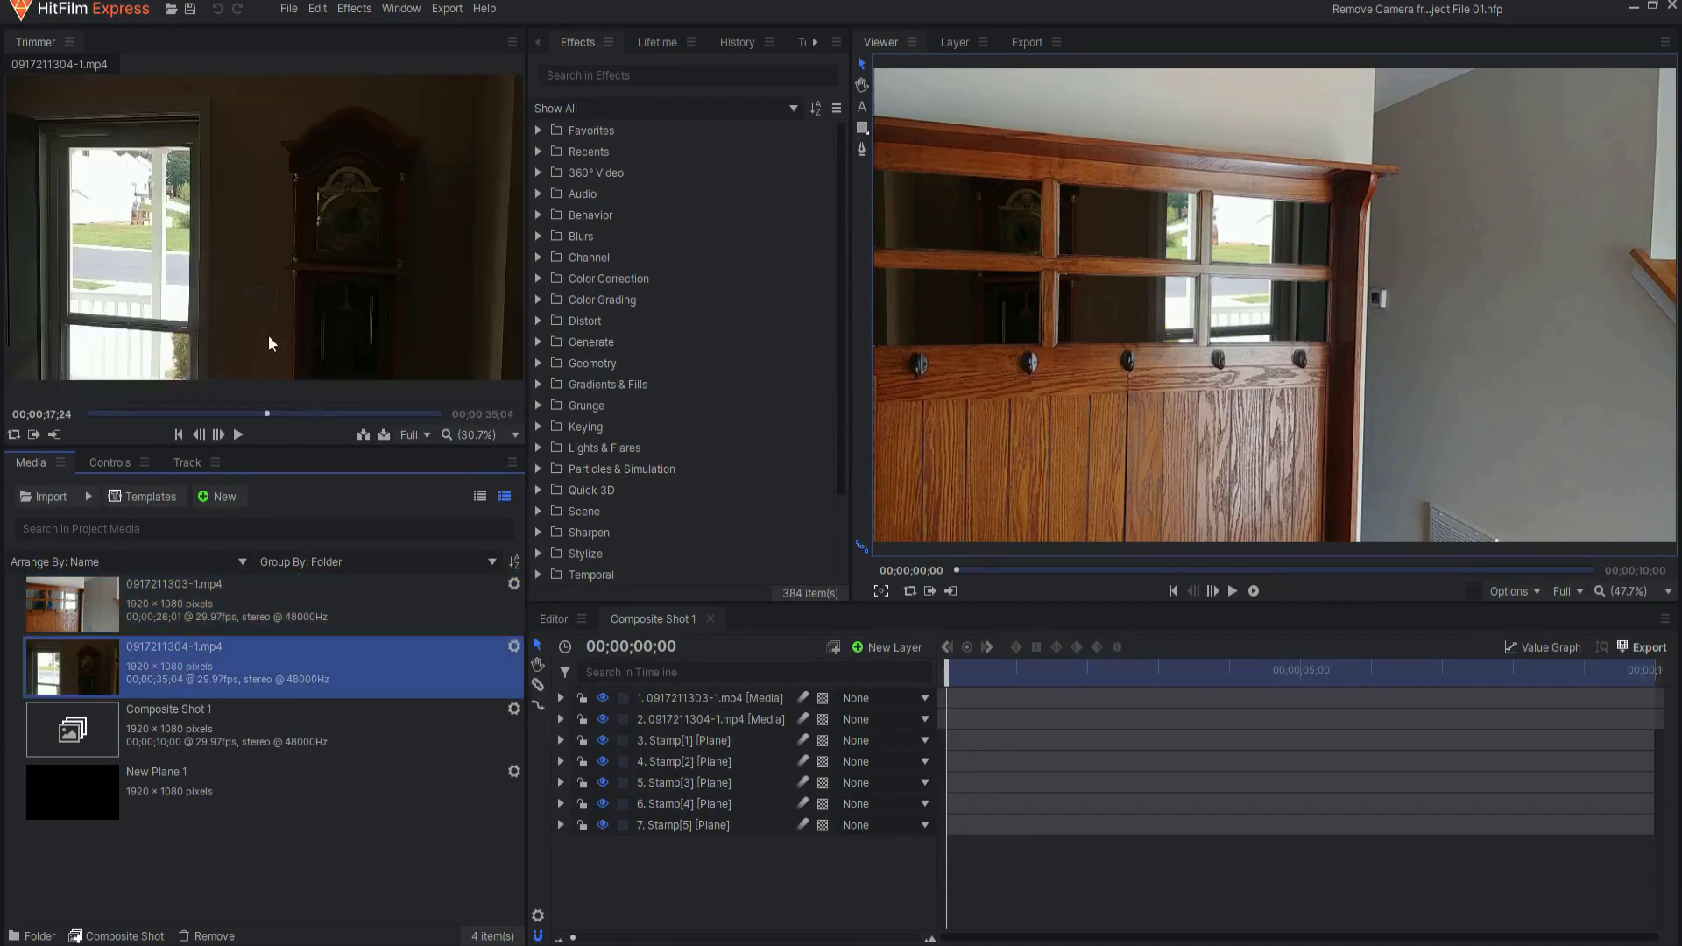
pyautogui.moveTo(267, 414); pyautogui.dragTo(311, 413)
pyautogui.click(176, 601)
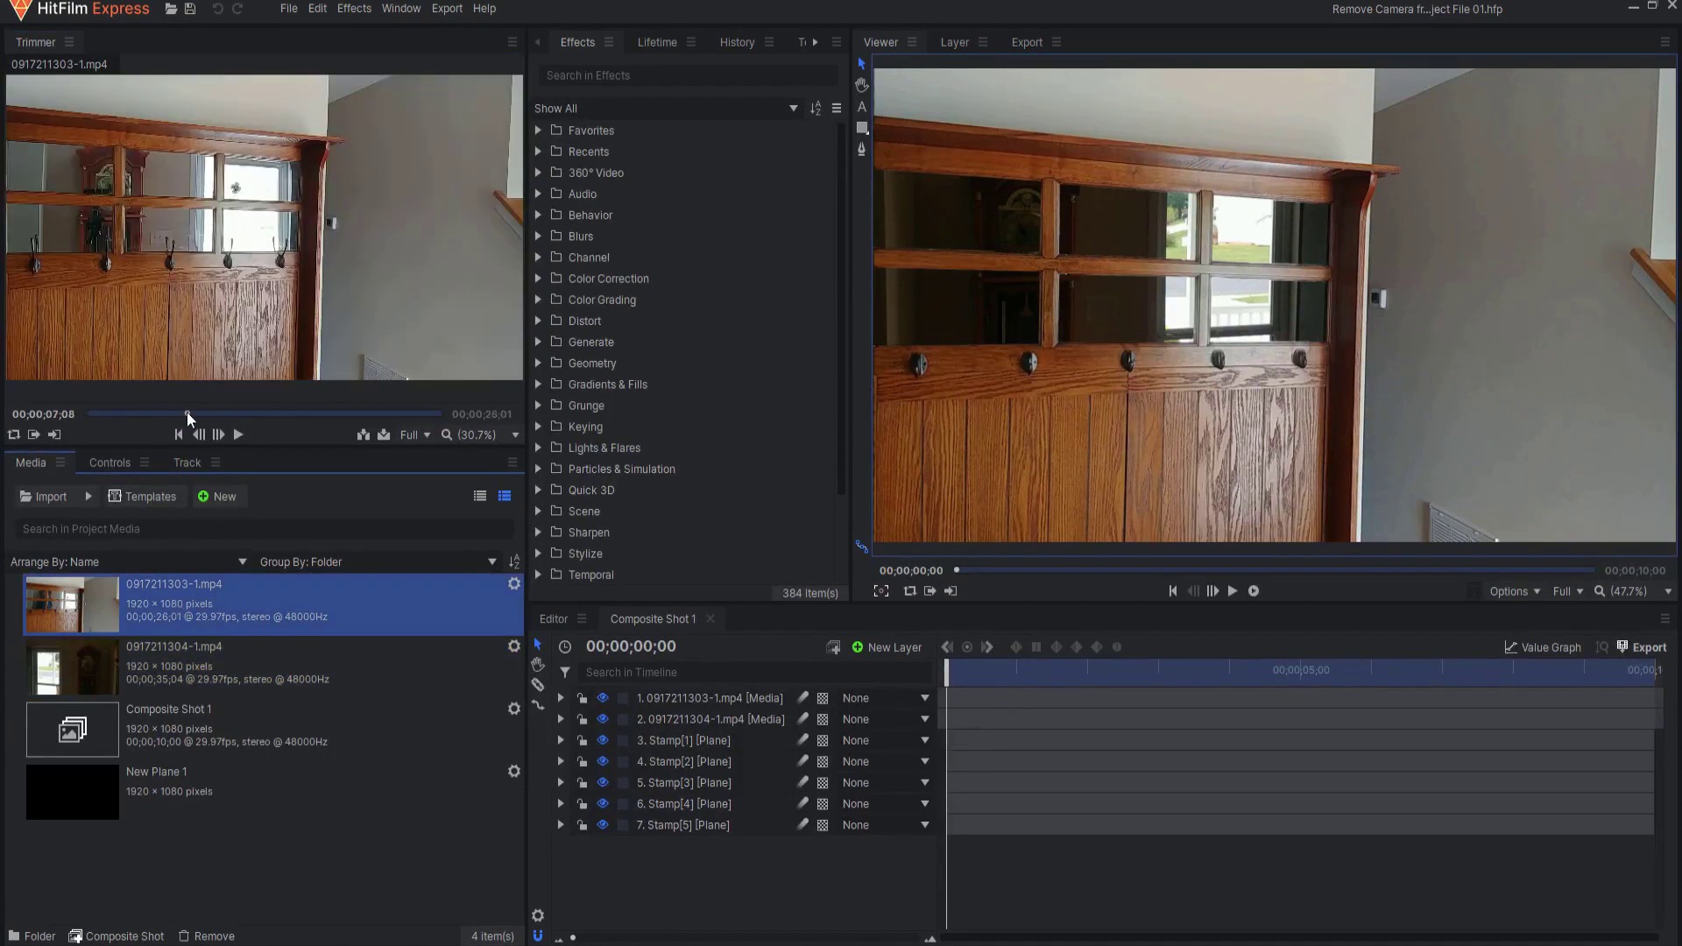
pyautogui.moveTo(194, 414); pyautogui.dragTo(270, 417)
# - At about five seconds, lower the coat-rack layer's opacity to compare the clip beneath, then restore 100%
pyautogui.click(699, 697)
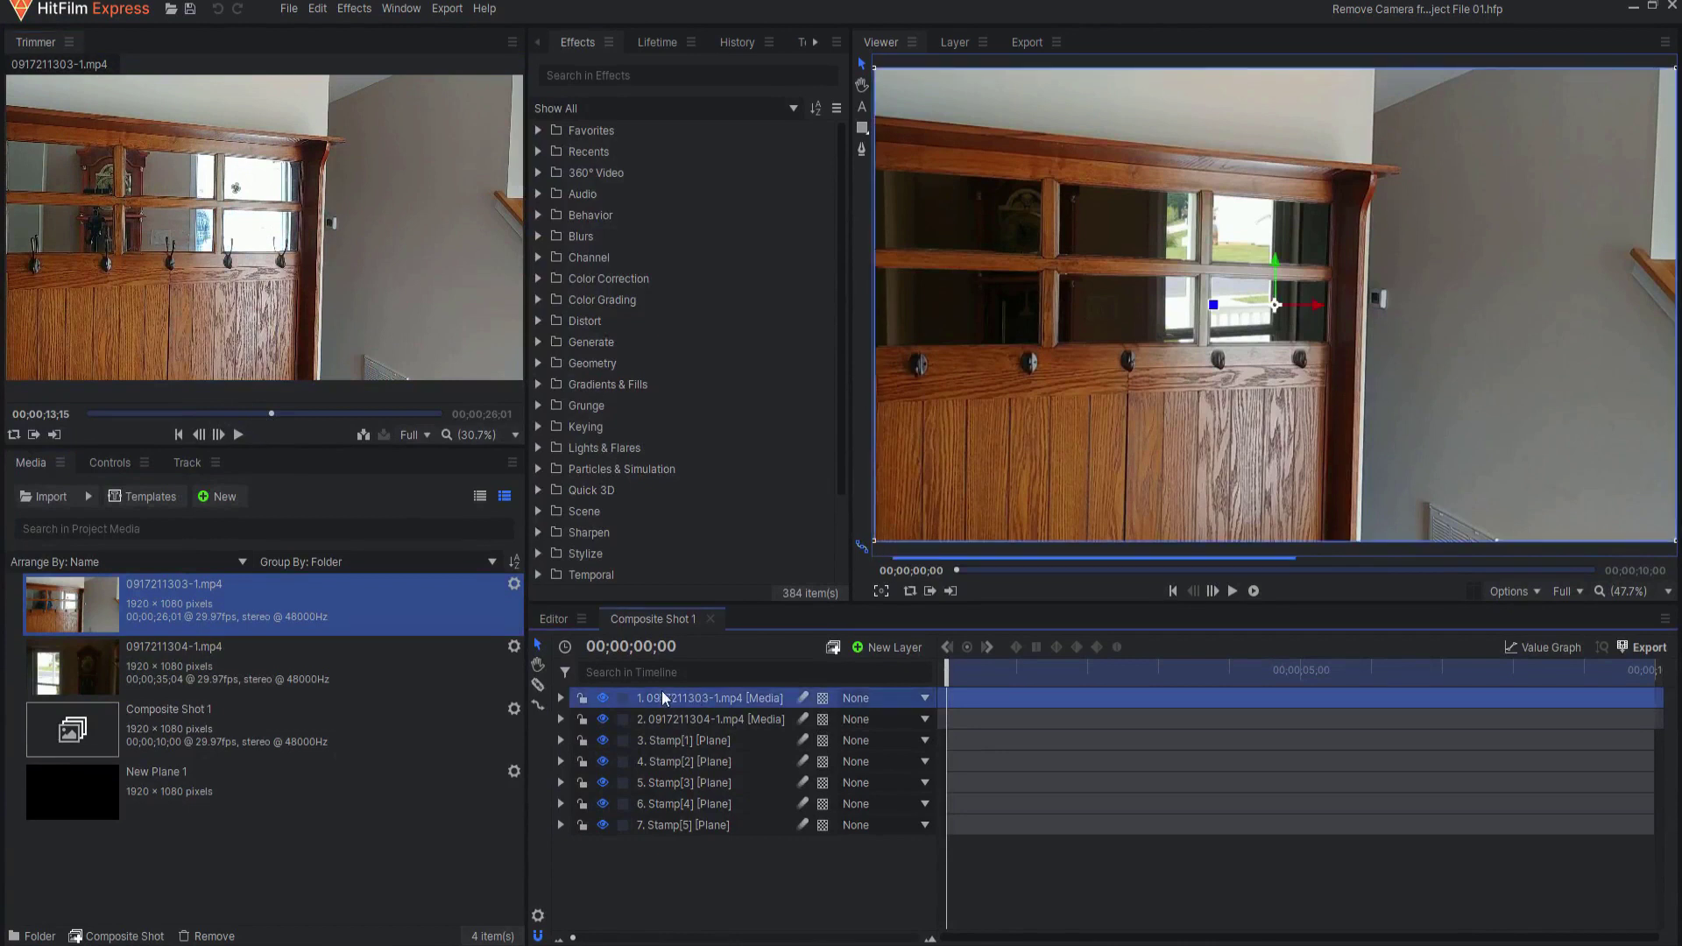
pyautogui.moveTo(961, 672); pyautogui.dragTo(1190, 682)
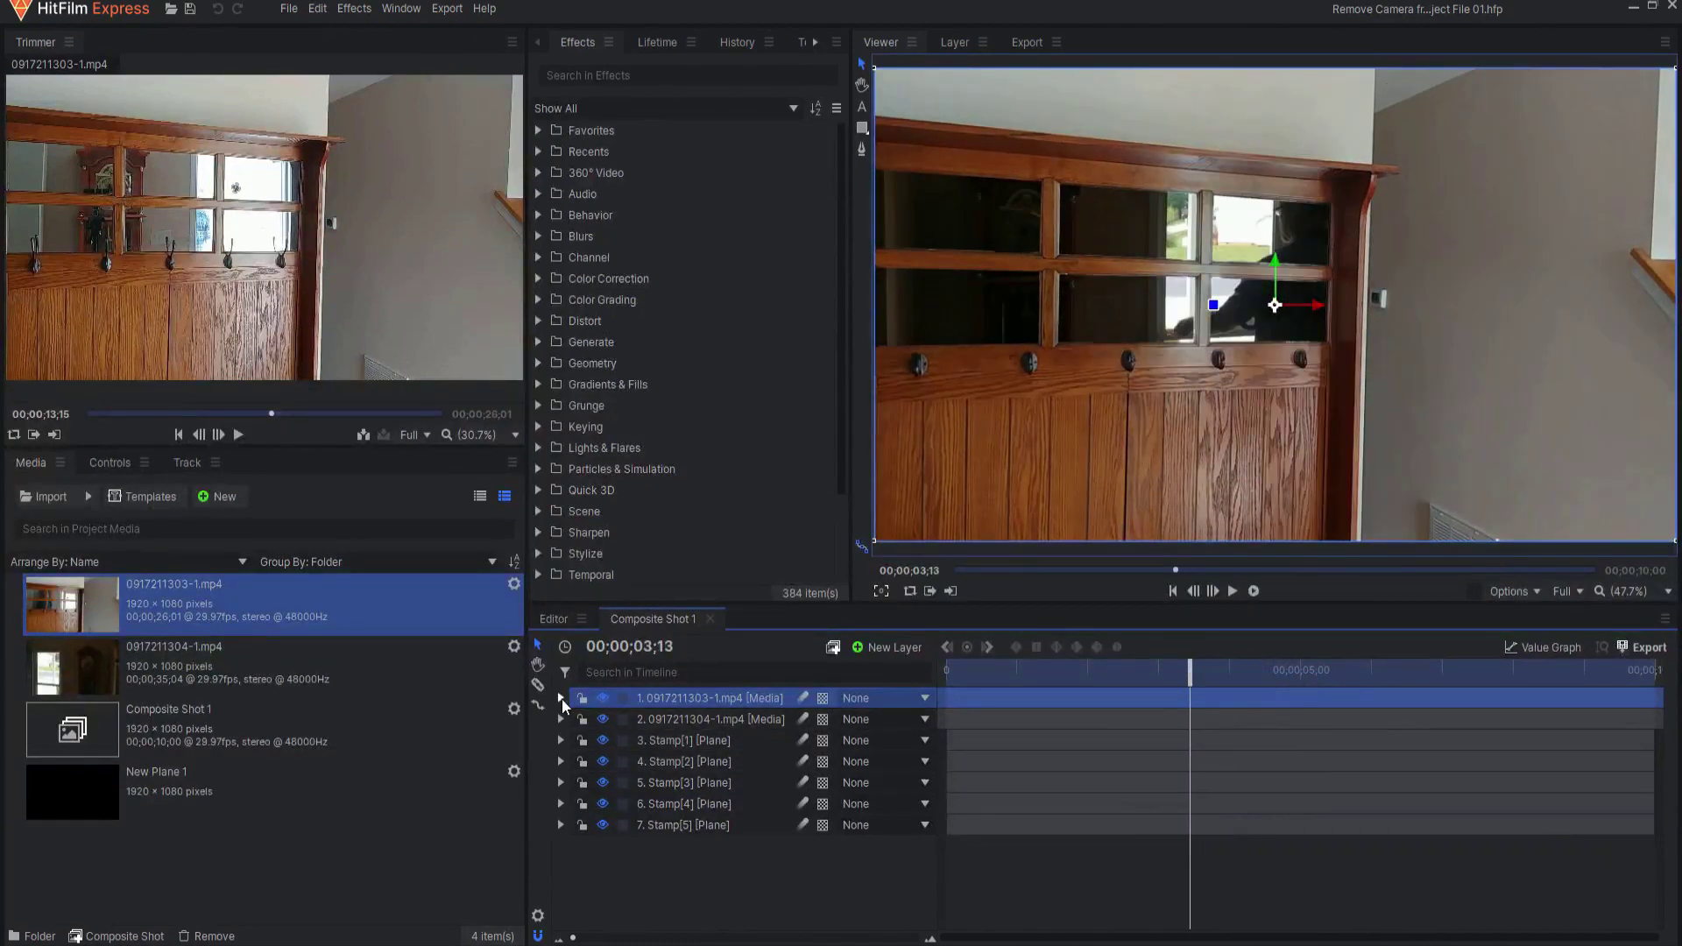
pyautogui.click(561, 698)
pyautogui.click(578, 783)
pyautogui.moveTo(907, 804); pyautogui.dragTo(867, 804)
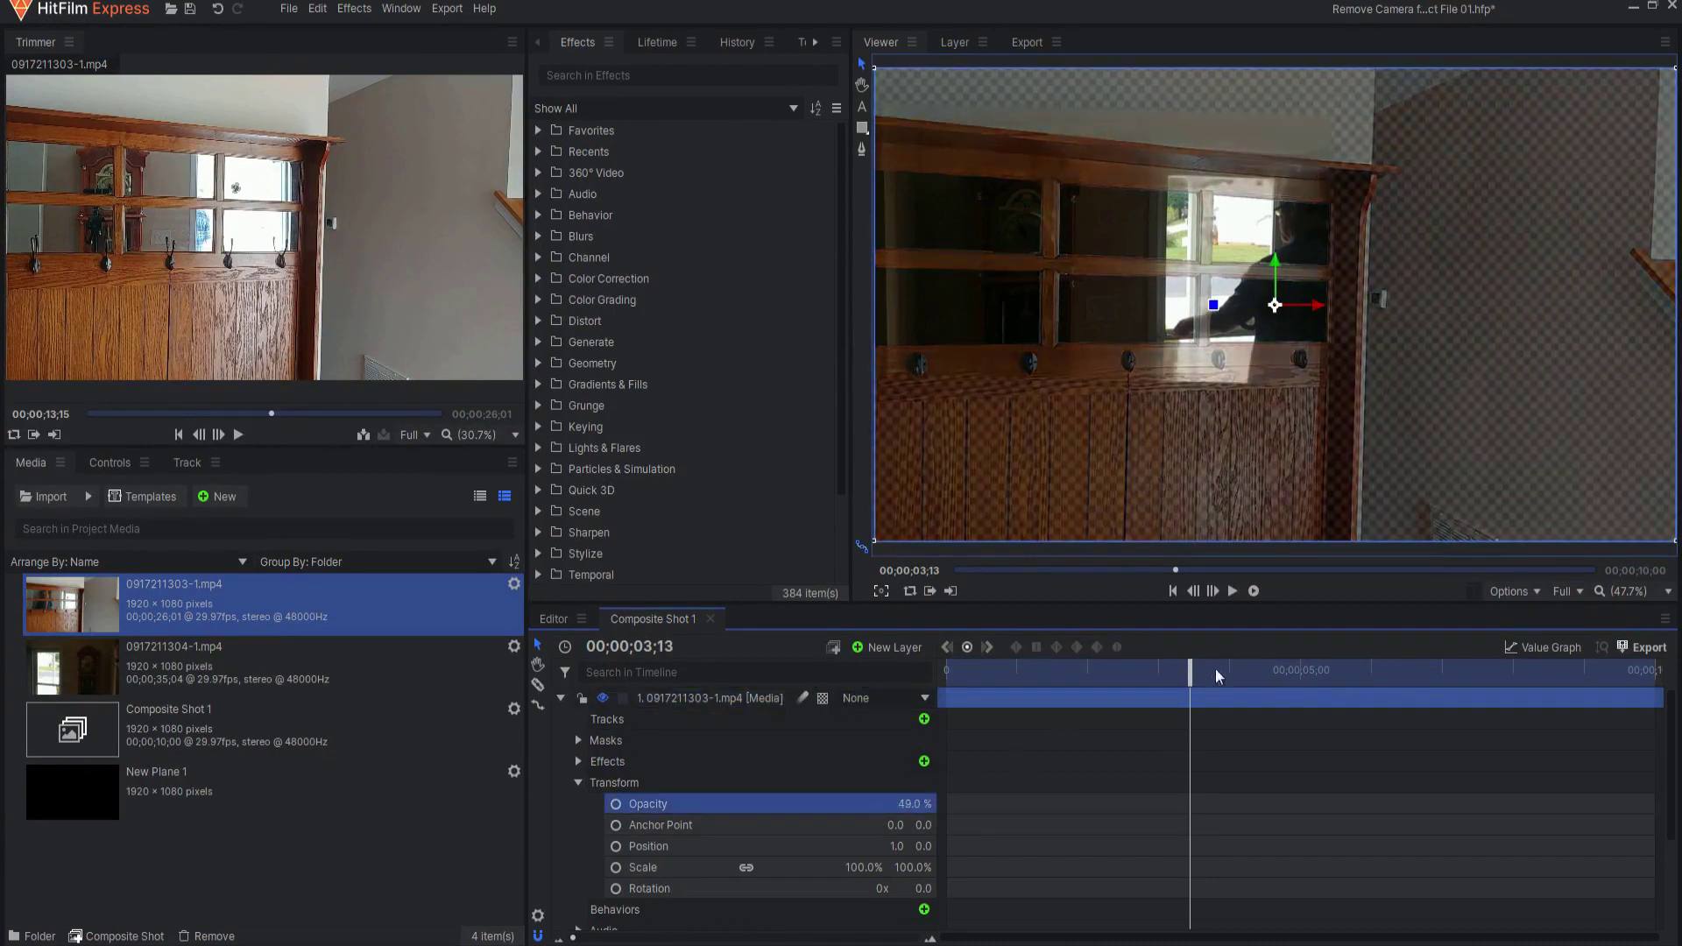
pyautogui.moveTo(1181, 671); pyautogui.dragTo(1235, 681)
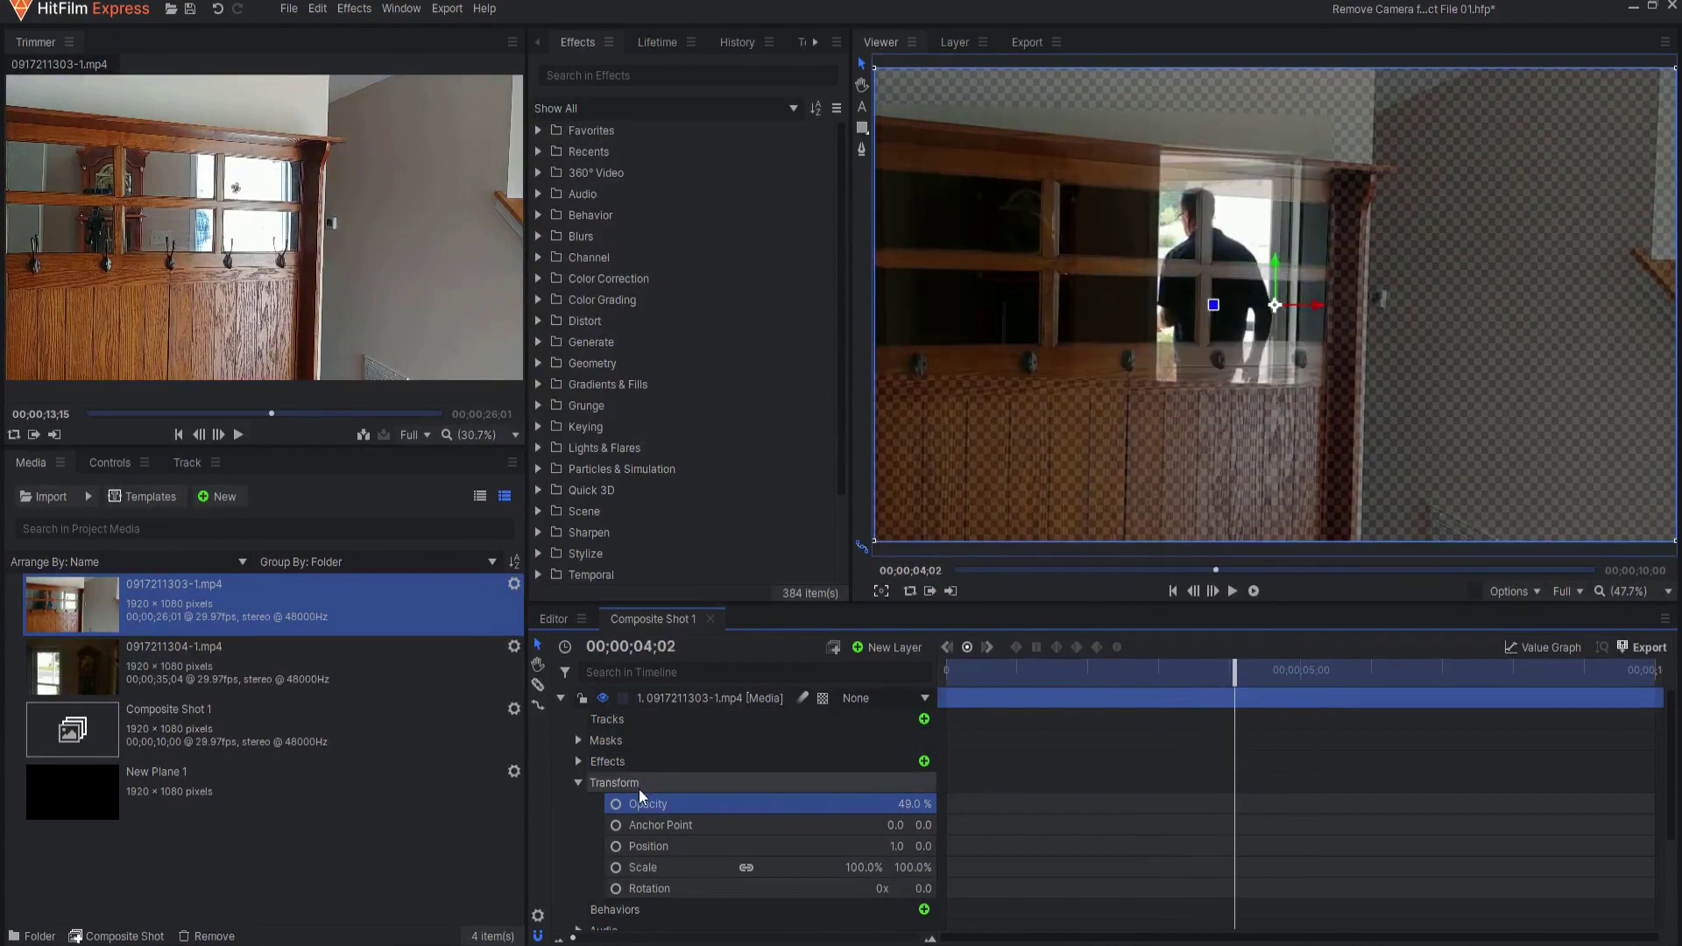
pyautogui.hotkey('ctrl', 'z')
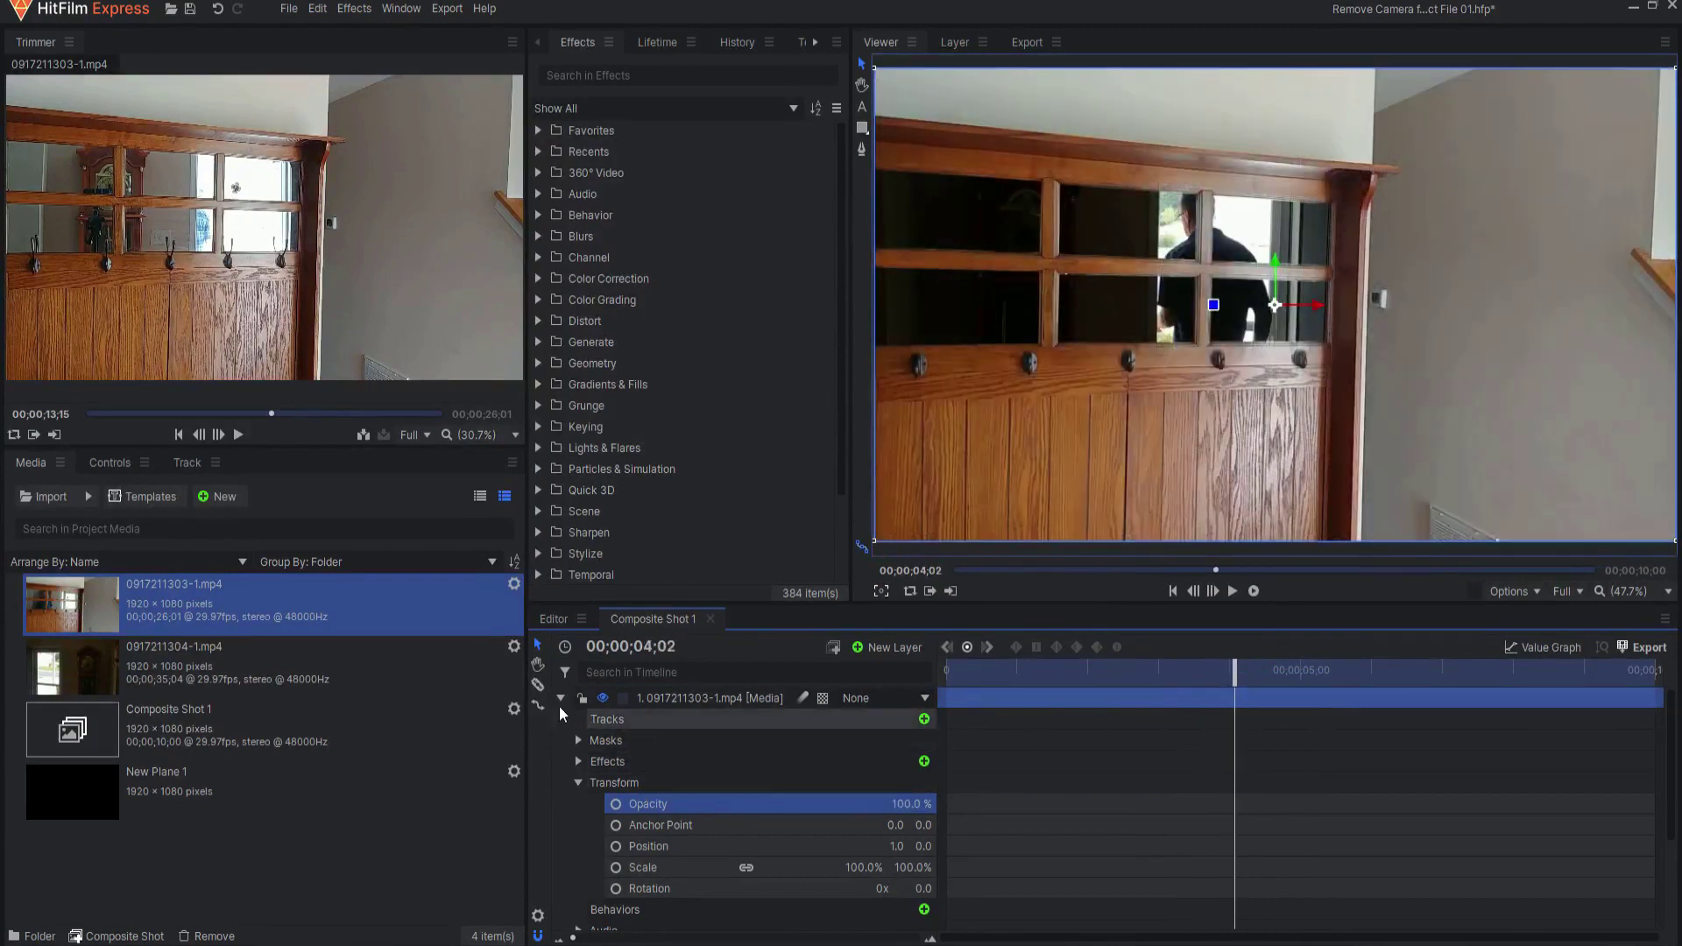
pyautogui.click(560, 698)
pyautogui.click(602, 699)
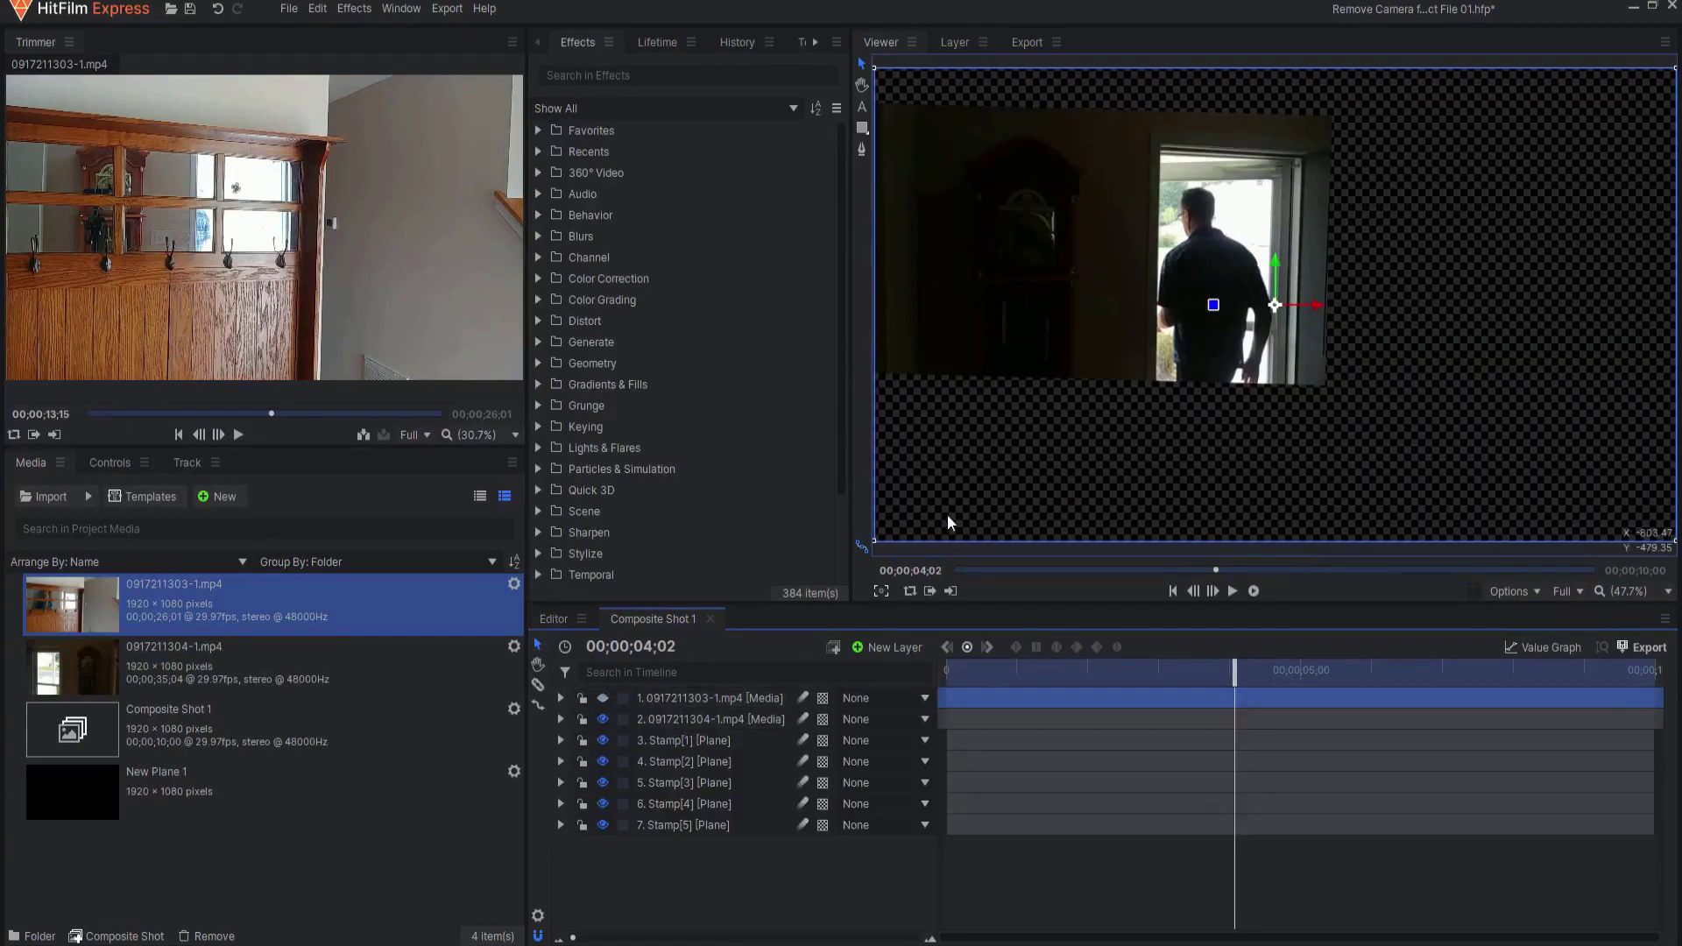
pyautogui.click(654, 721)
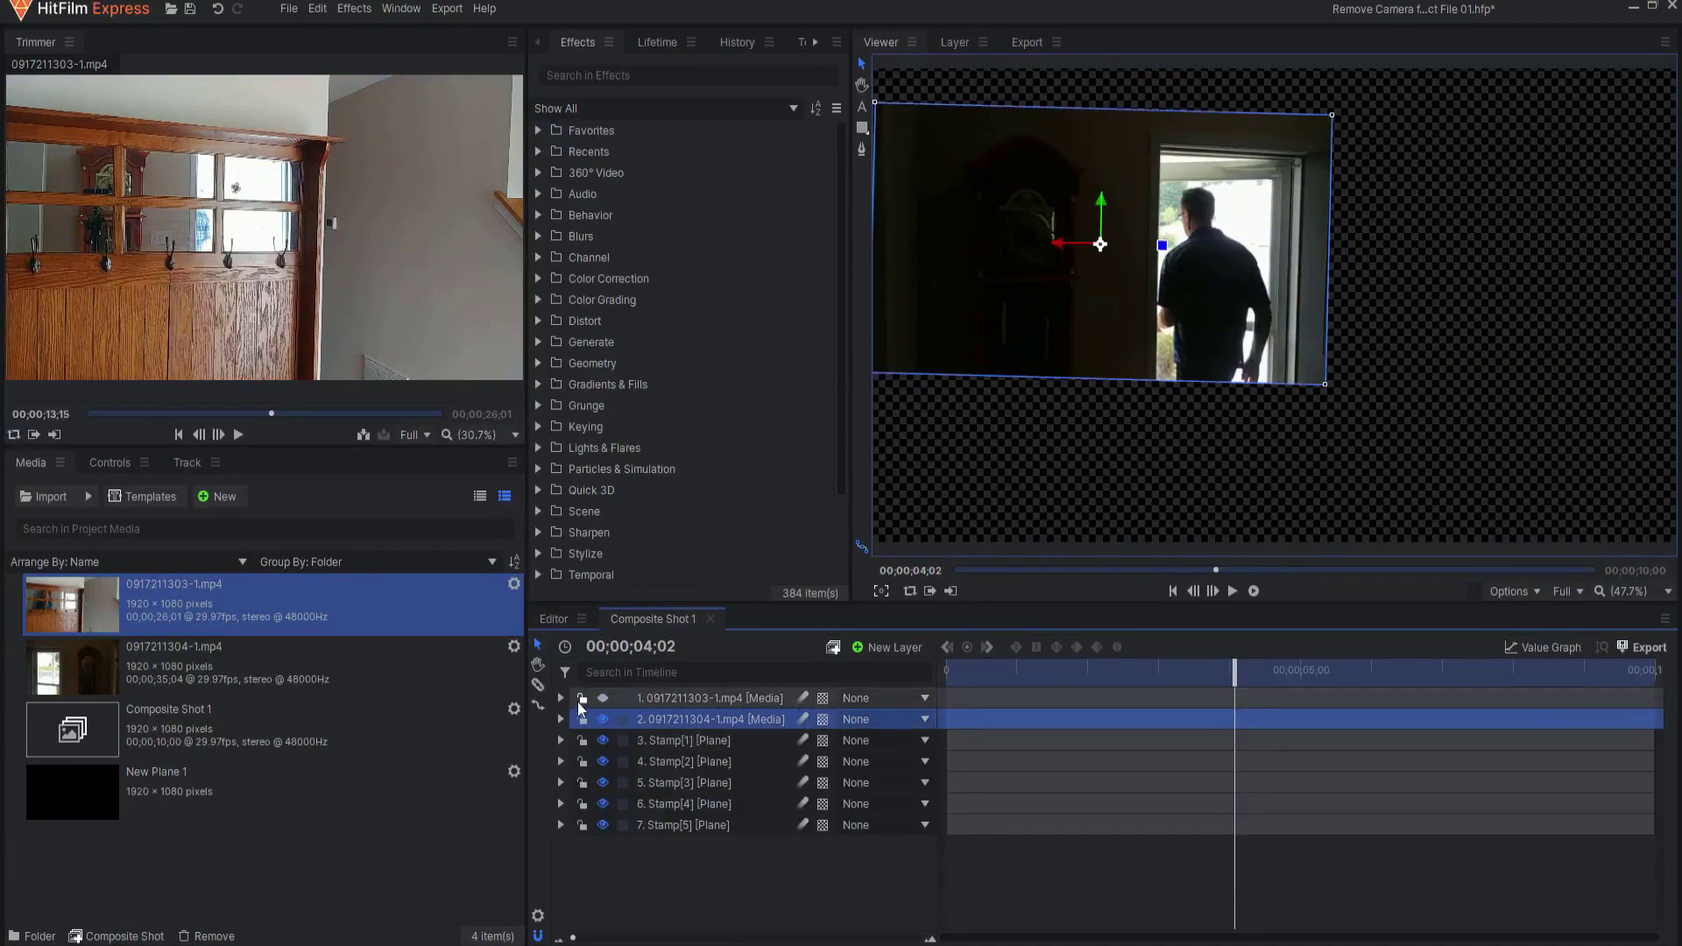
pyautogui.click(601, 699)
pyautogui.click(601, 698)
pyautogui.click(601, 699)
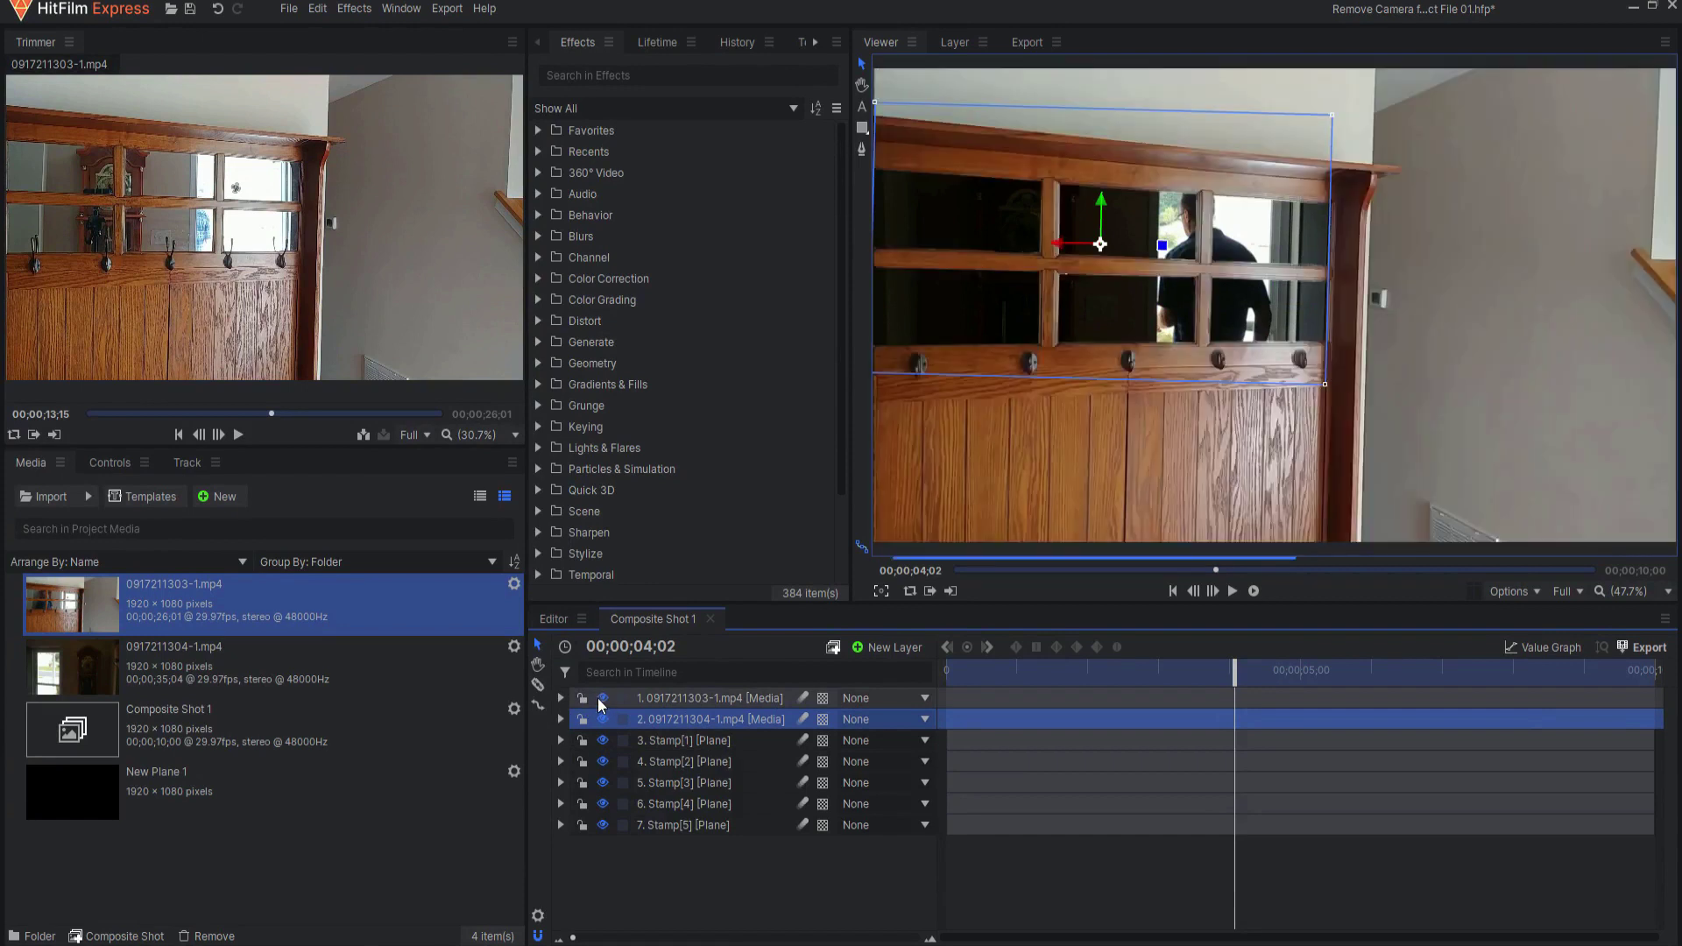
pyautogui.click(561, 698)
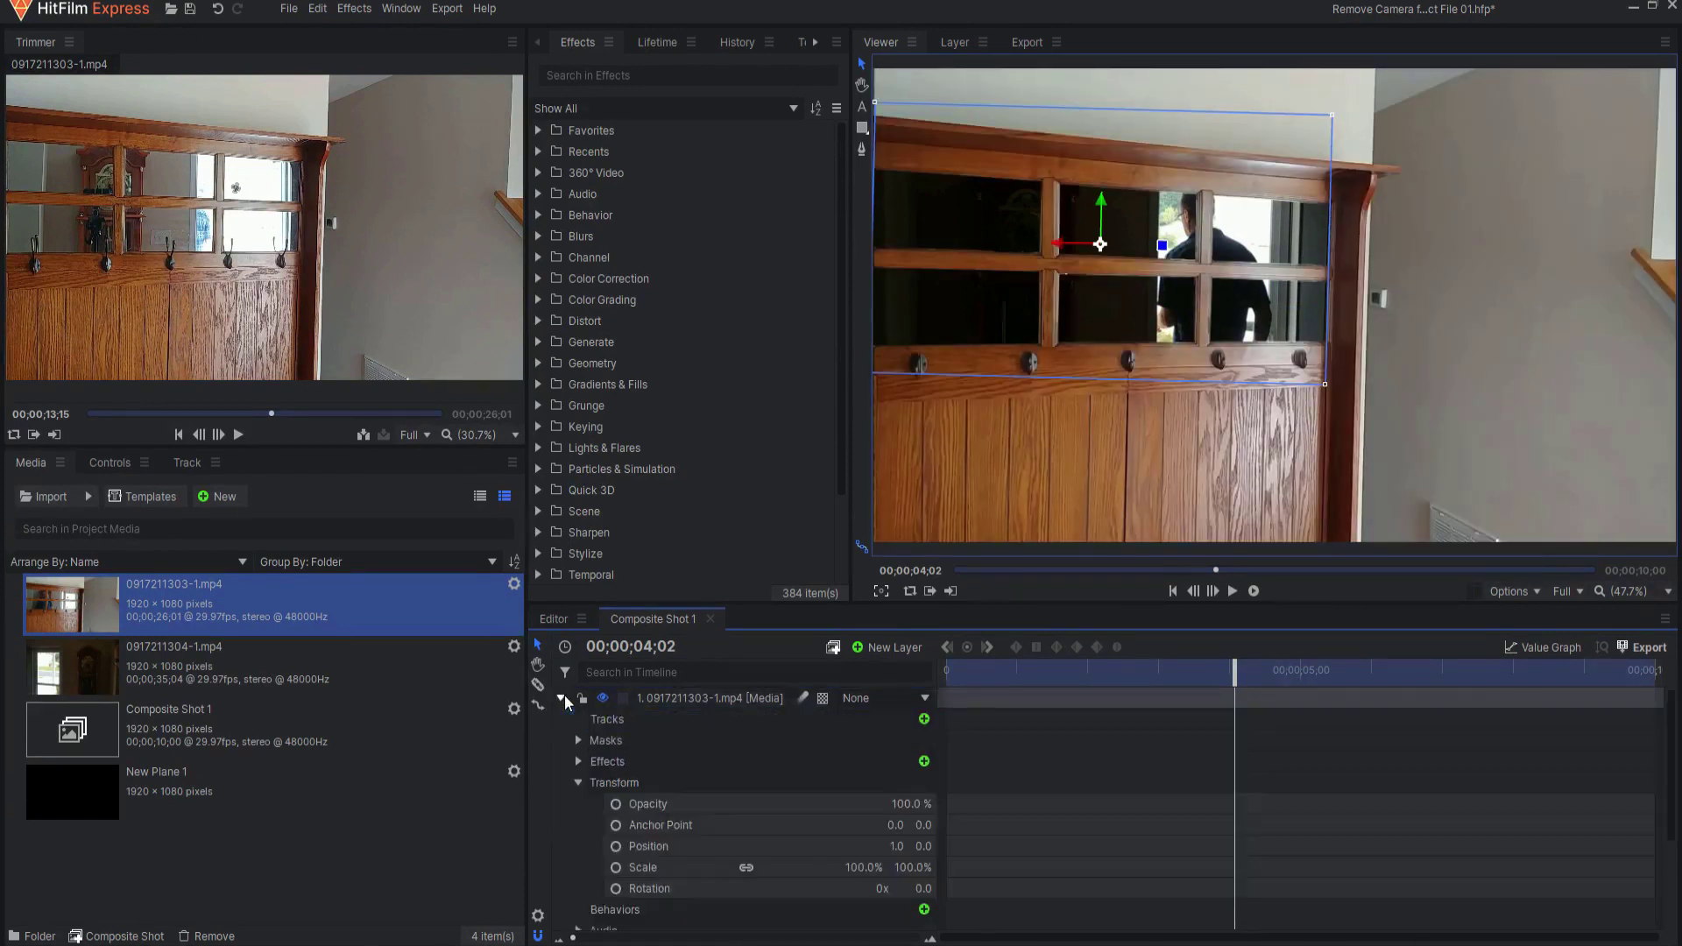
pyautogui.click(561, 697)
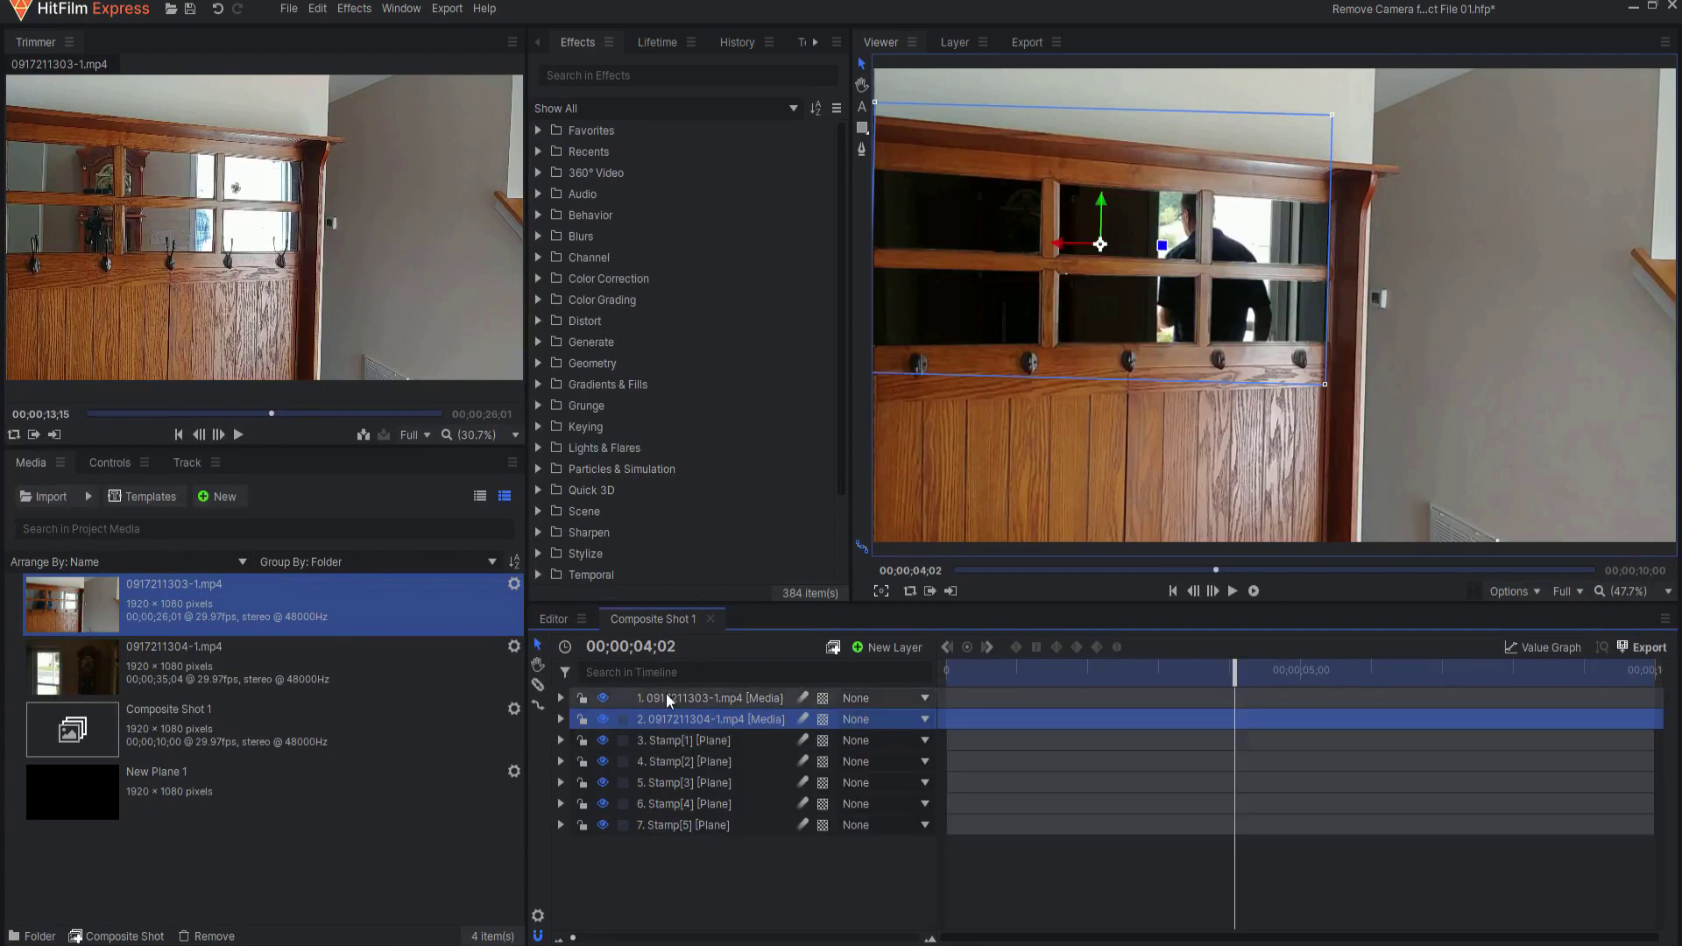
pyautogui.click(603, 699)
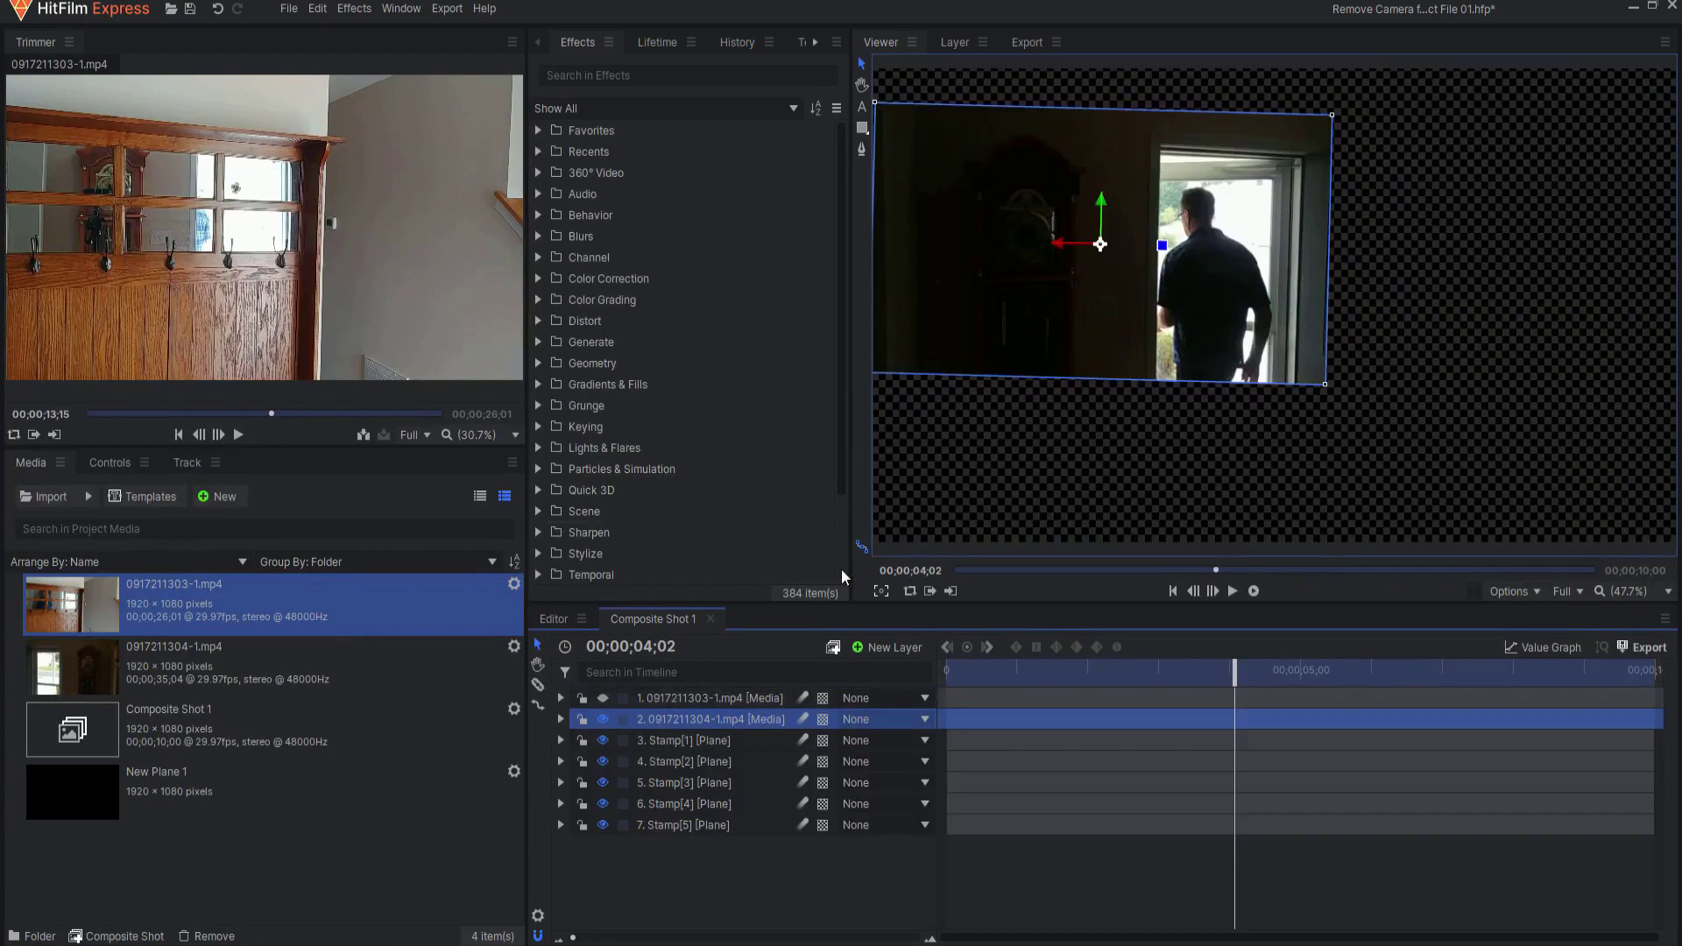
pyautogui.click(604, 698)
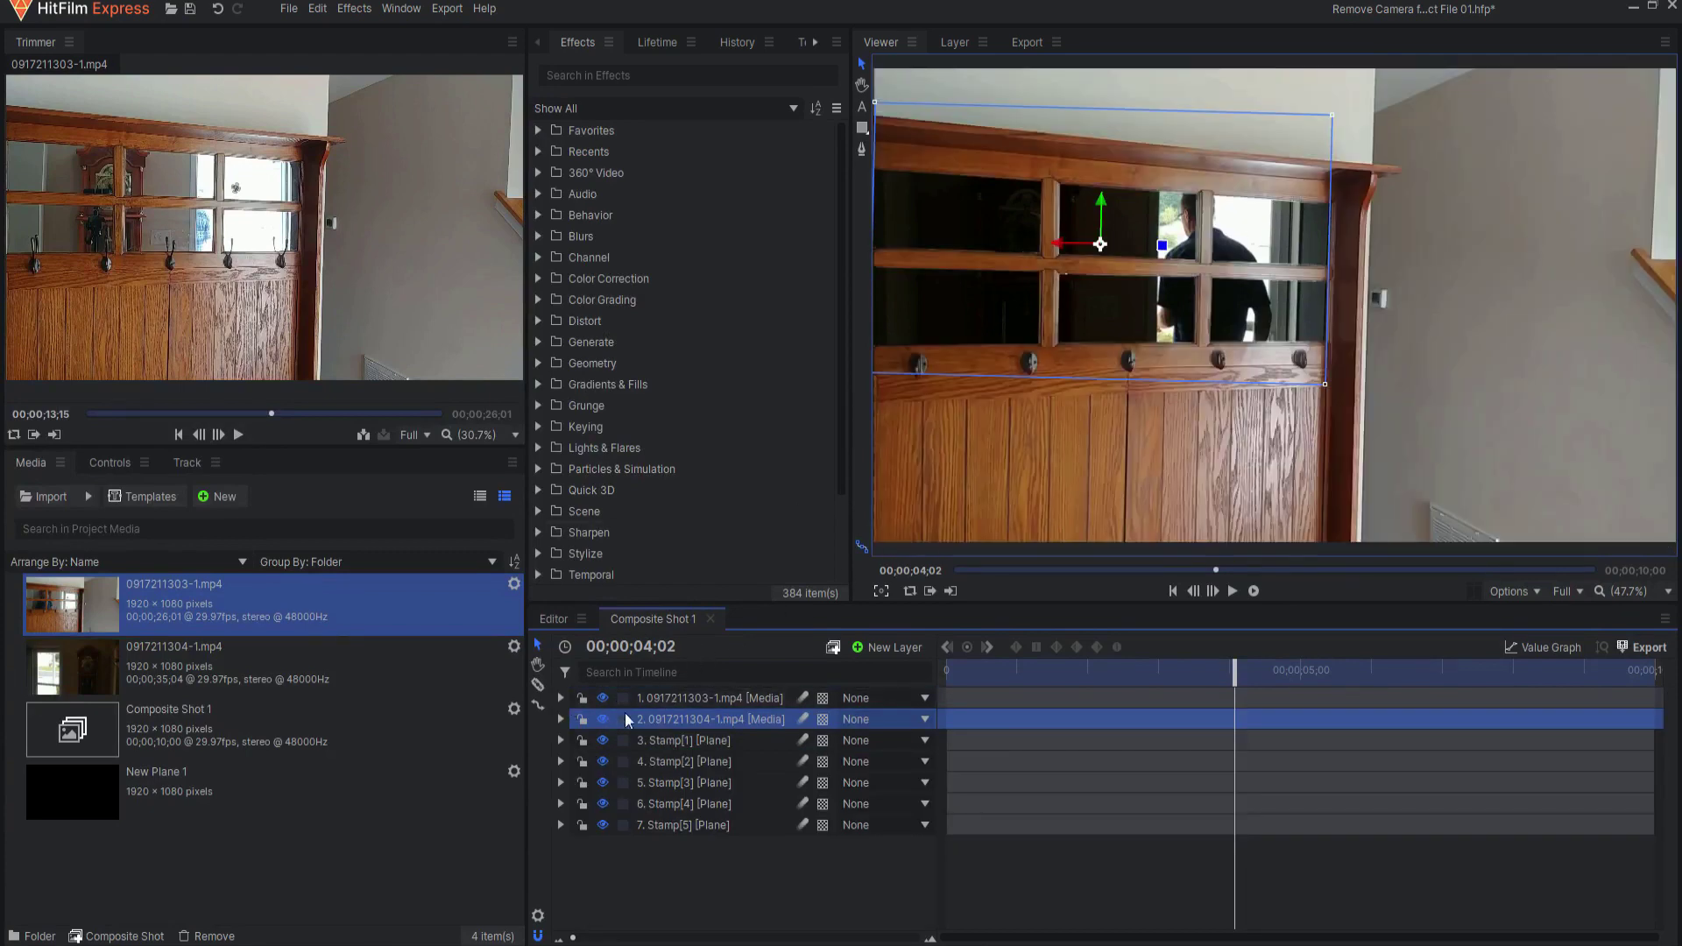
pyautogui.moveTo(675, 718); pyautogui.dragTo(314, 525)
pyautogui.click(560, 719)
pyautogui.click(560, 719)
pyautogui.click(560, 697)
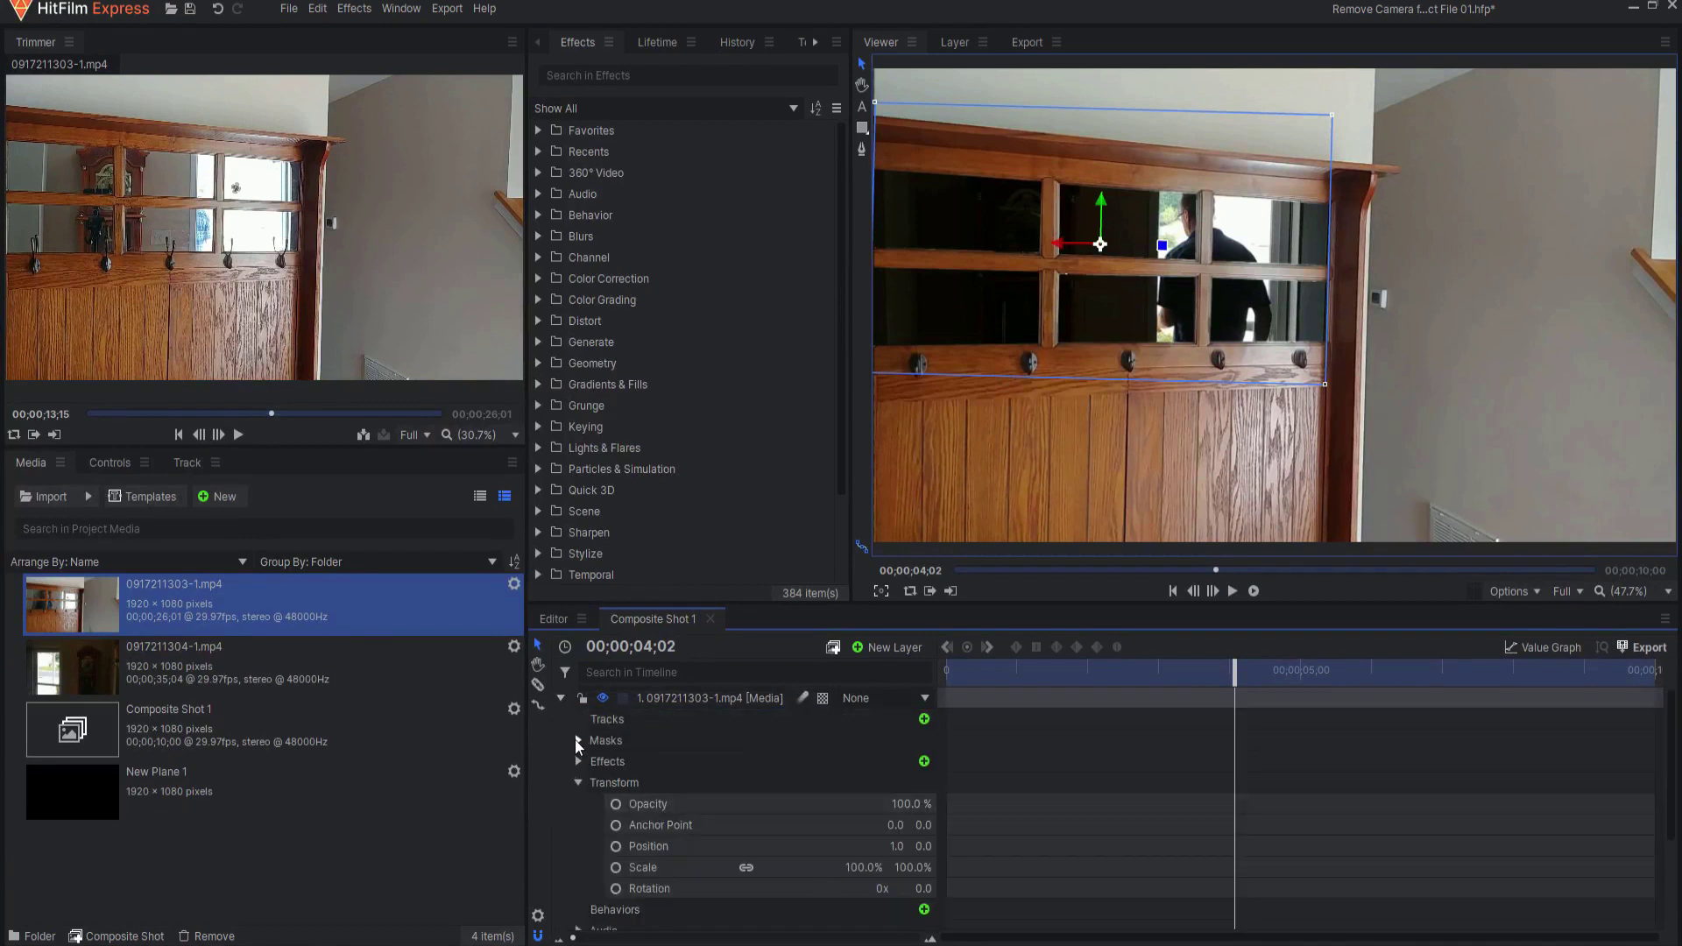
# - Reveal the coat-rack layer's masks and view each of the six rectangle mask outlines
pyautogui.click(577, 741)
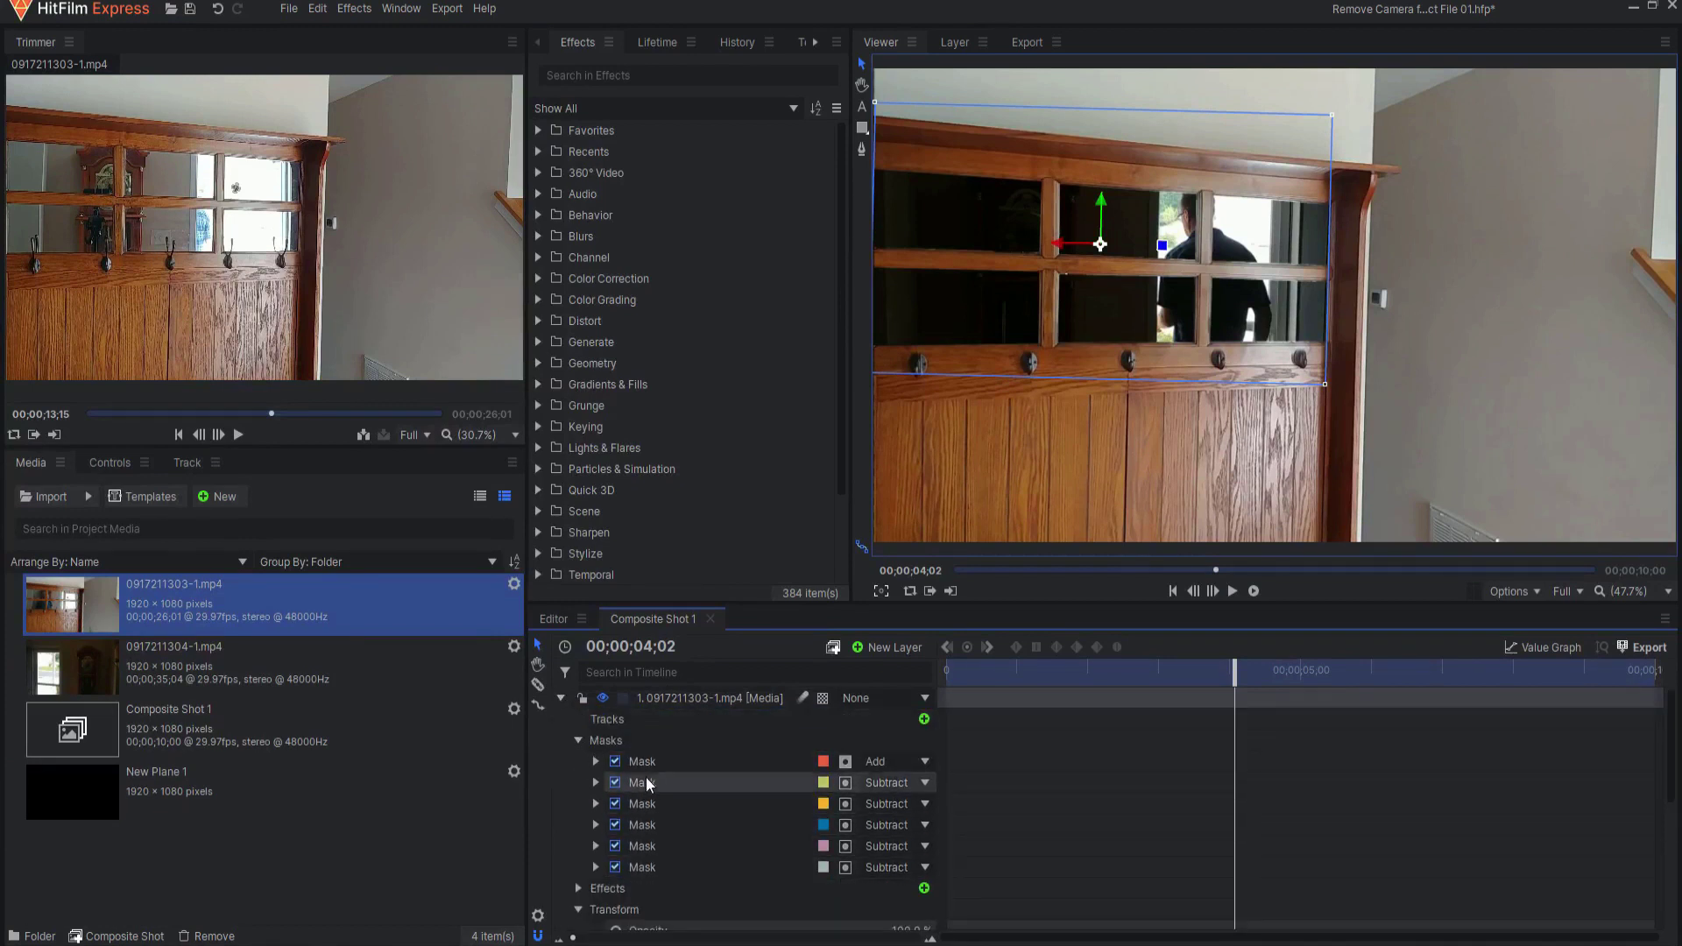
pyautogui.click(645, 765)
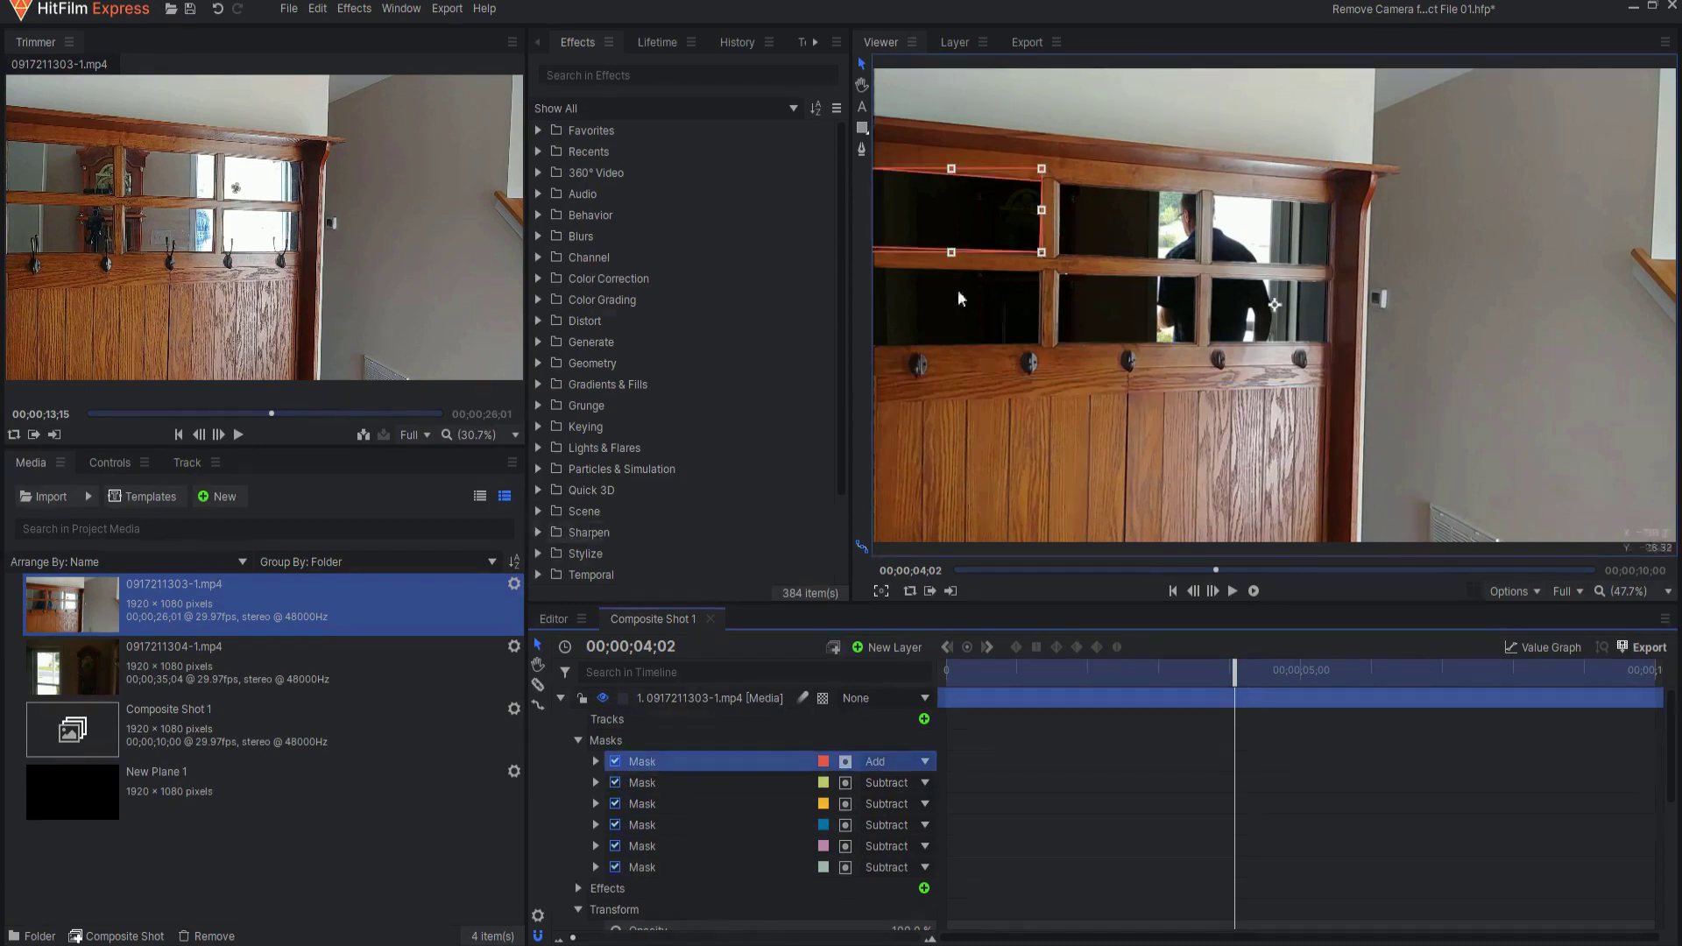
pyautogui.click(641, 783)
pyautogui.click(643, 802)
pyautogui.click(644, 826)
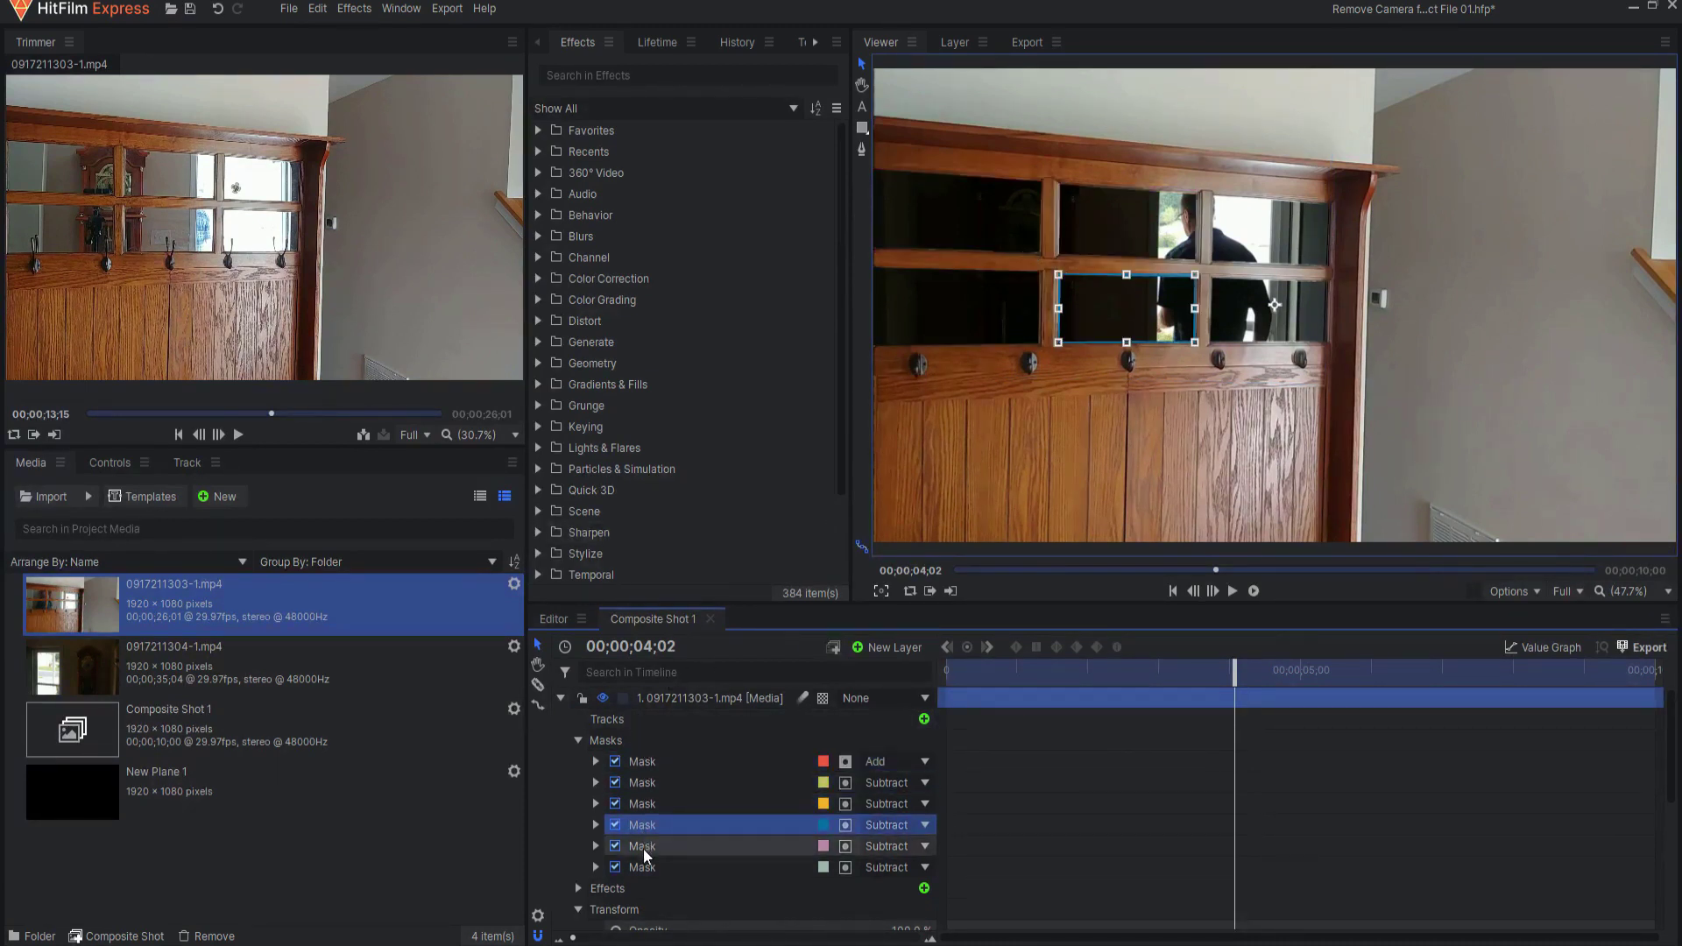
pyautogui.click(643, 846)
pyautogui.click(643, 868)
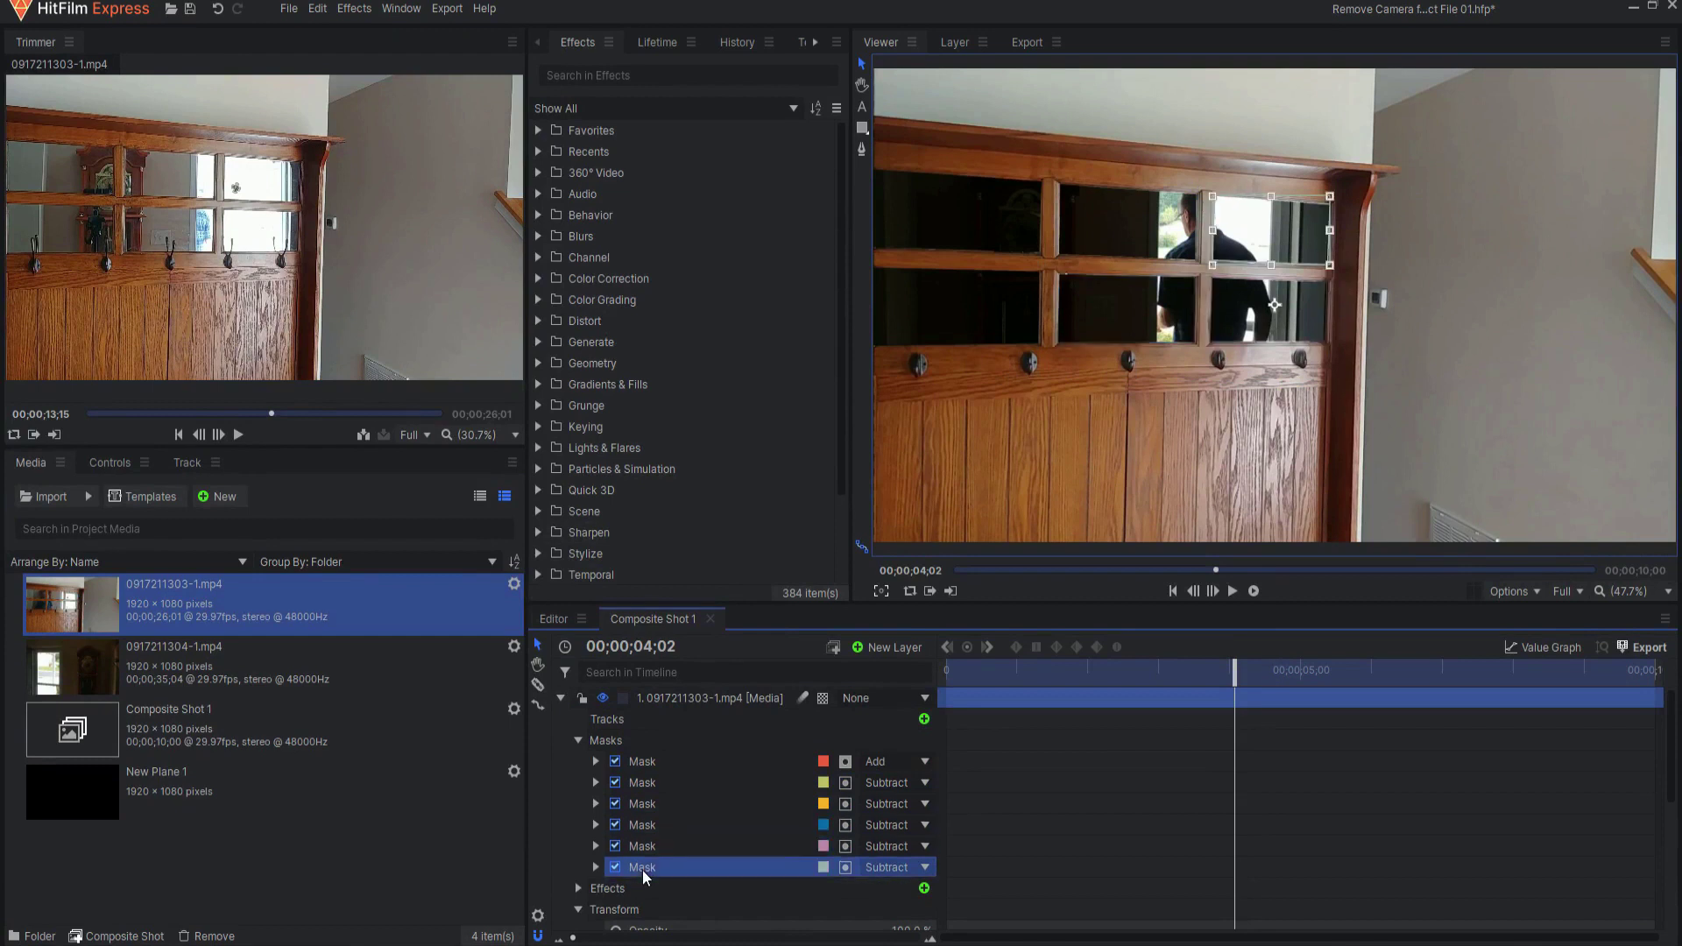
# - Recheck the first three mask outlines, then collapse the layer so all seven layers show
pyautogui.click(654, 762)
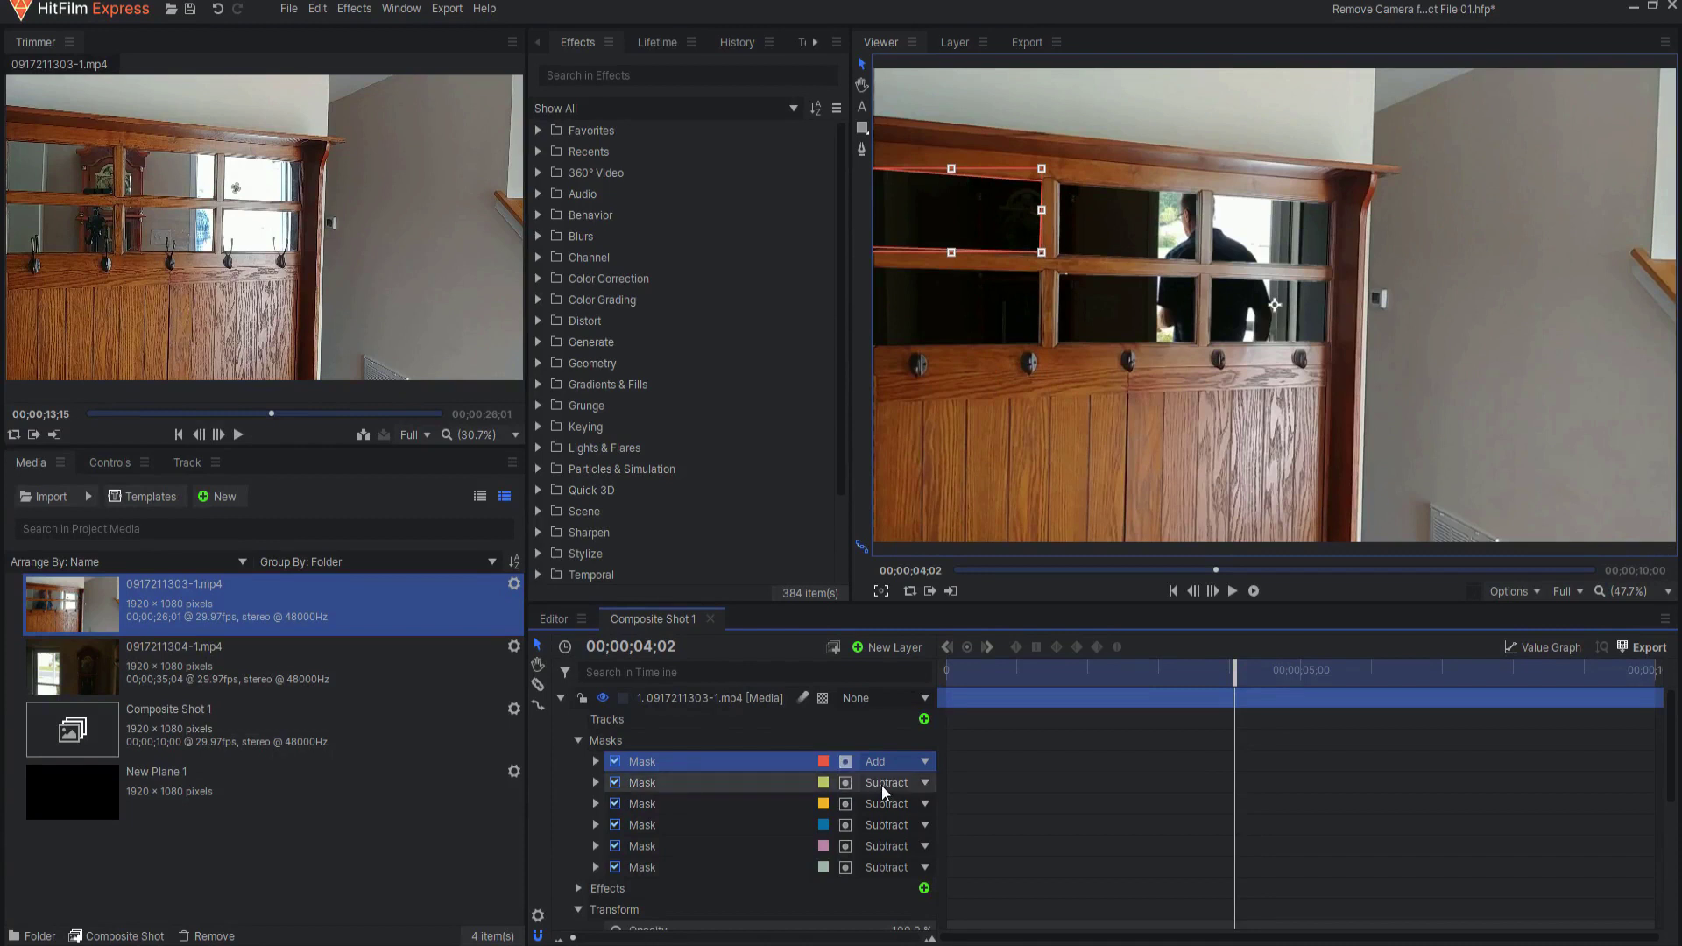
pyautogui.click(638, 782)
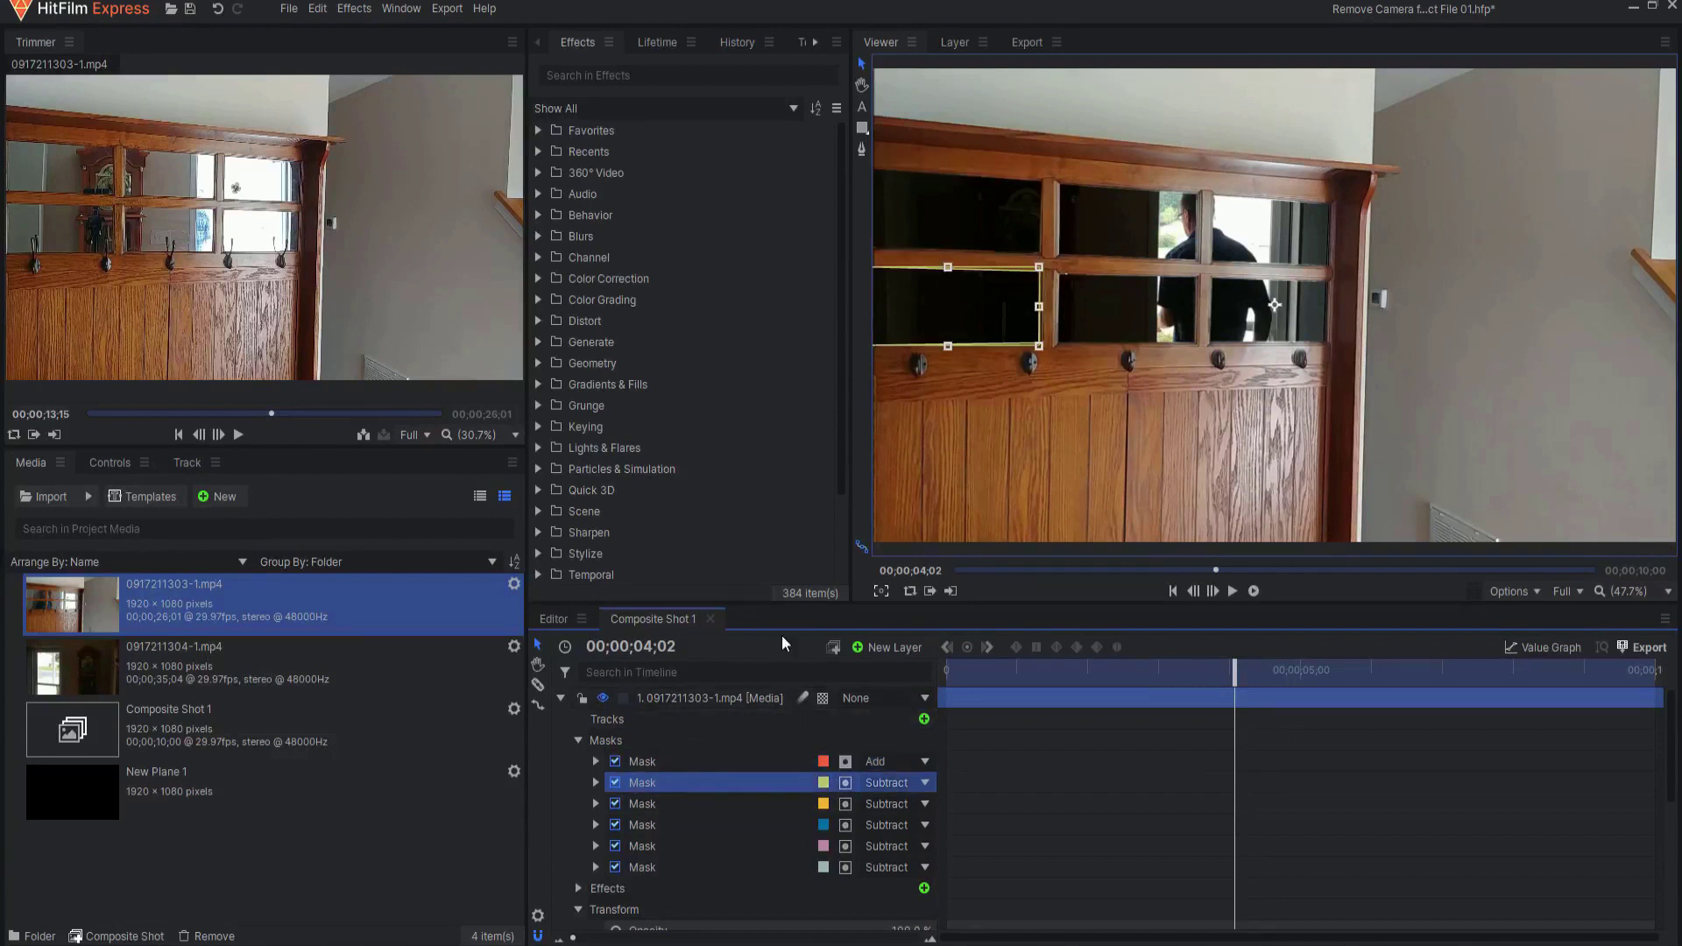
pyautogui.click(640, 805)
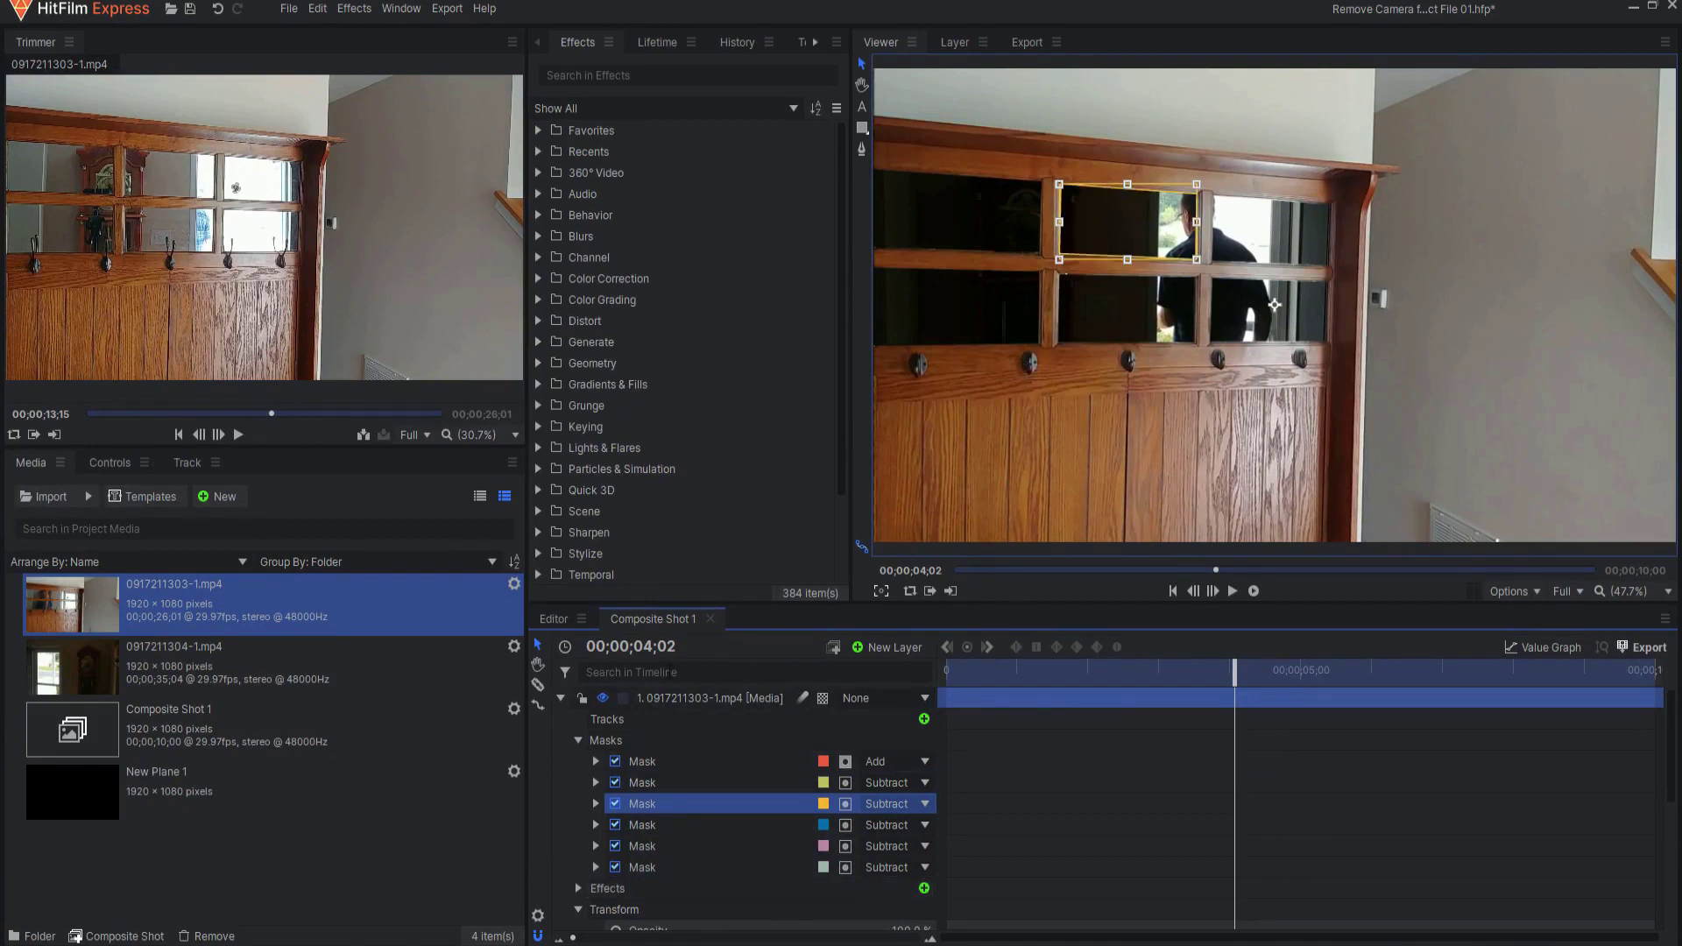
pyautogui.click(559, 700)
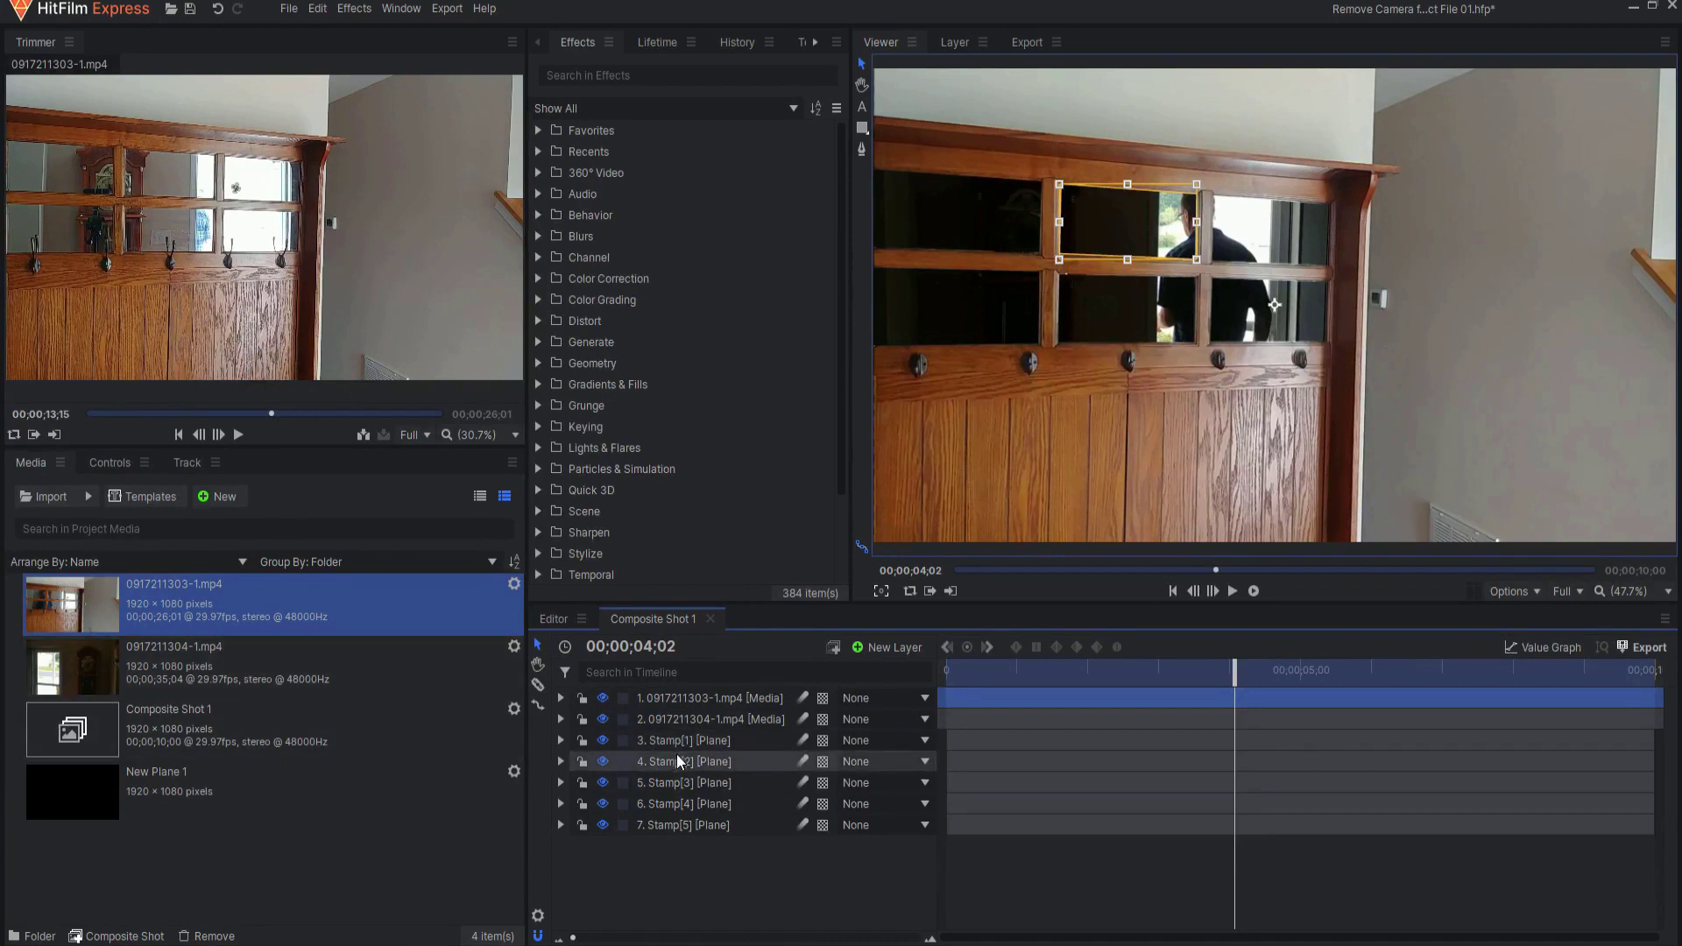
# - Expose the hallway clip's effects and disable Clone Stamp 2 through 5 to compare
pyautogui.click(675, 696)
pyautogui.click(561, 699)
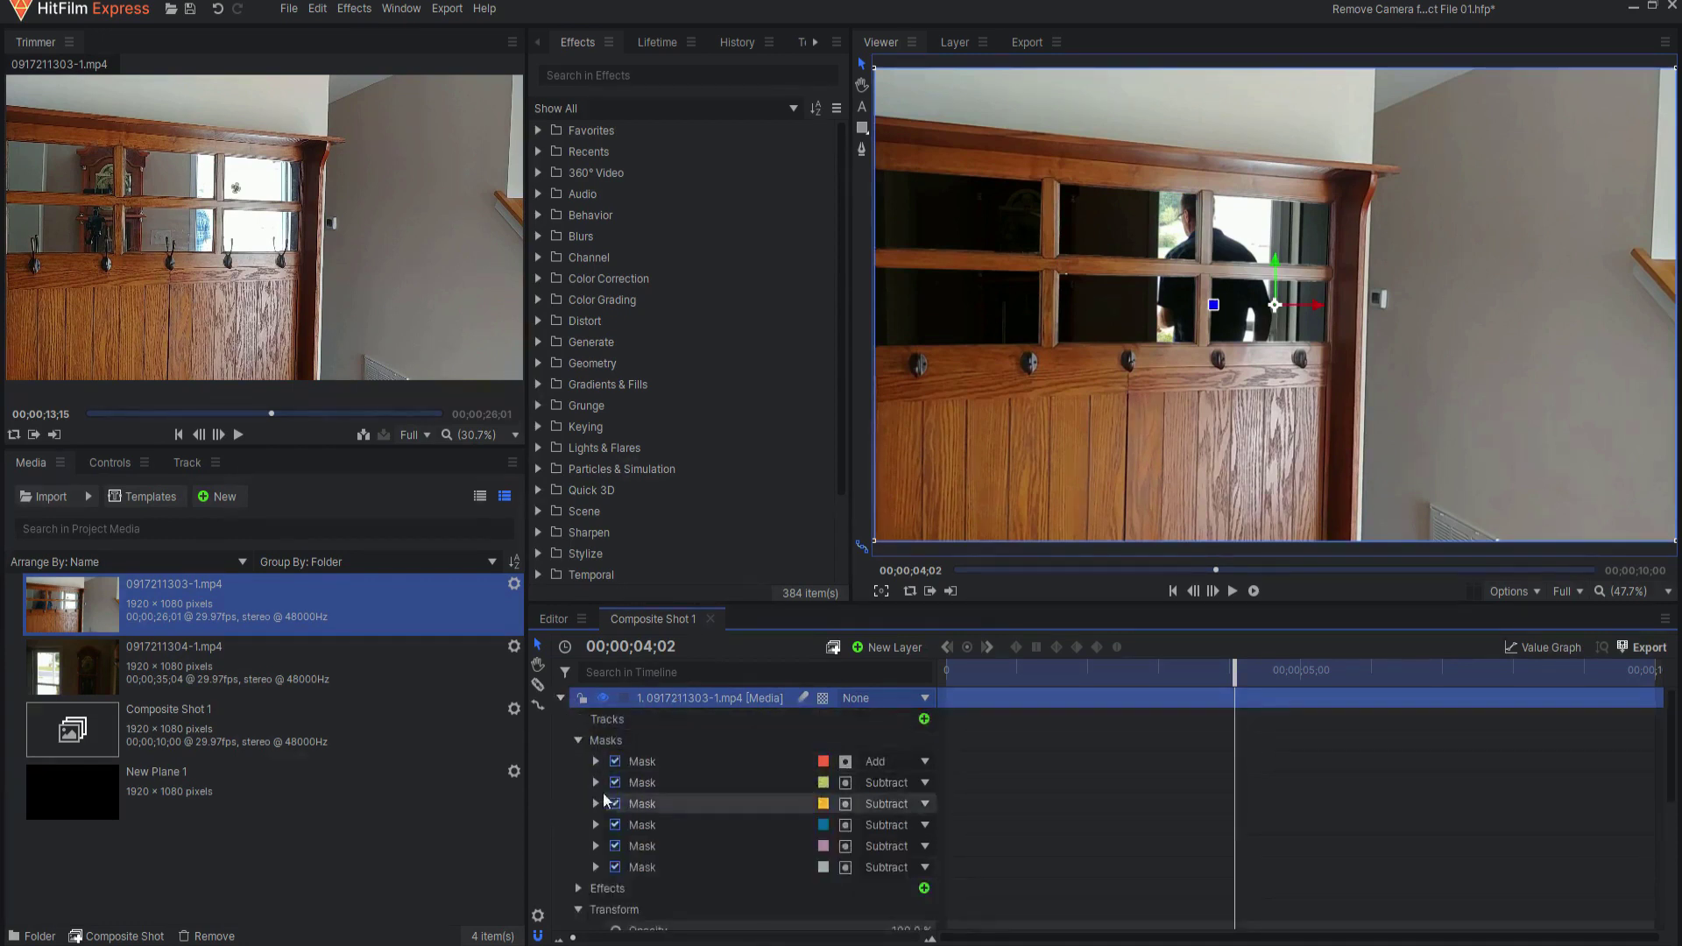
pyautogui.click(580, 889)
pyautogui.scroll(-3, 580, 891)
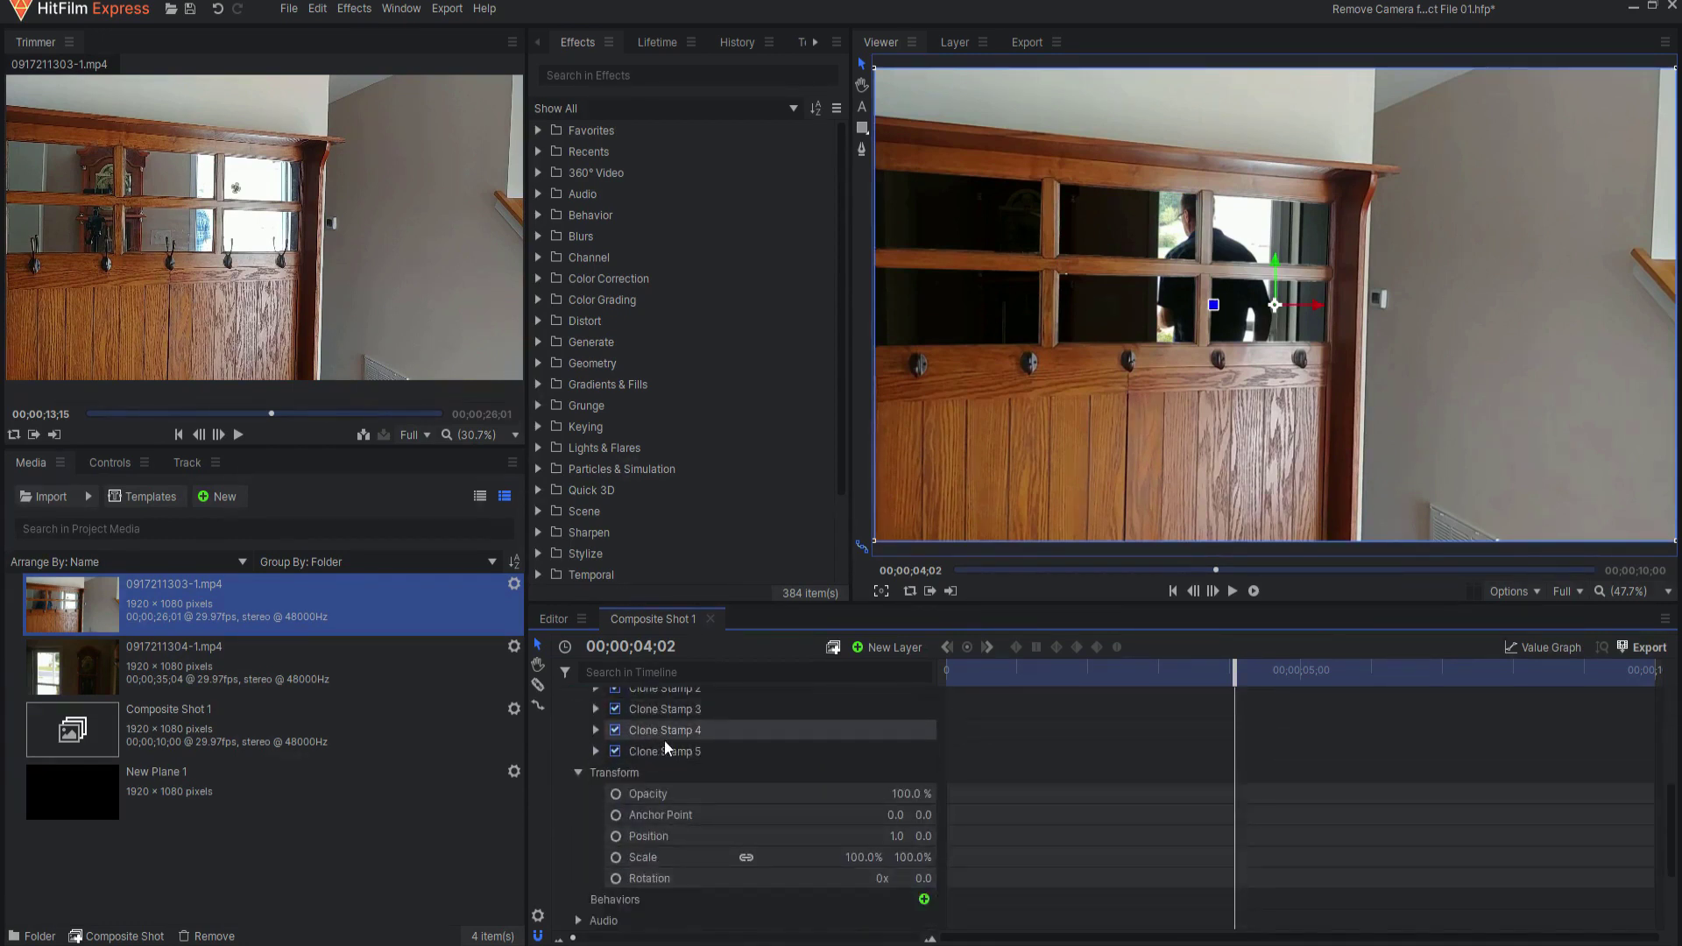
pyautogui.click(615, 749)
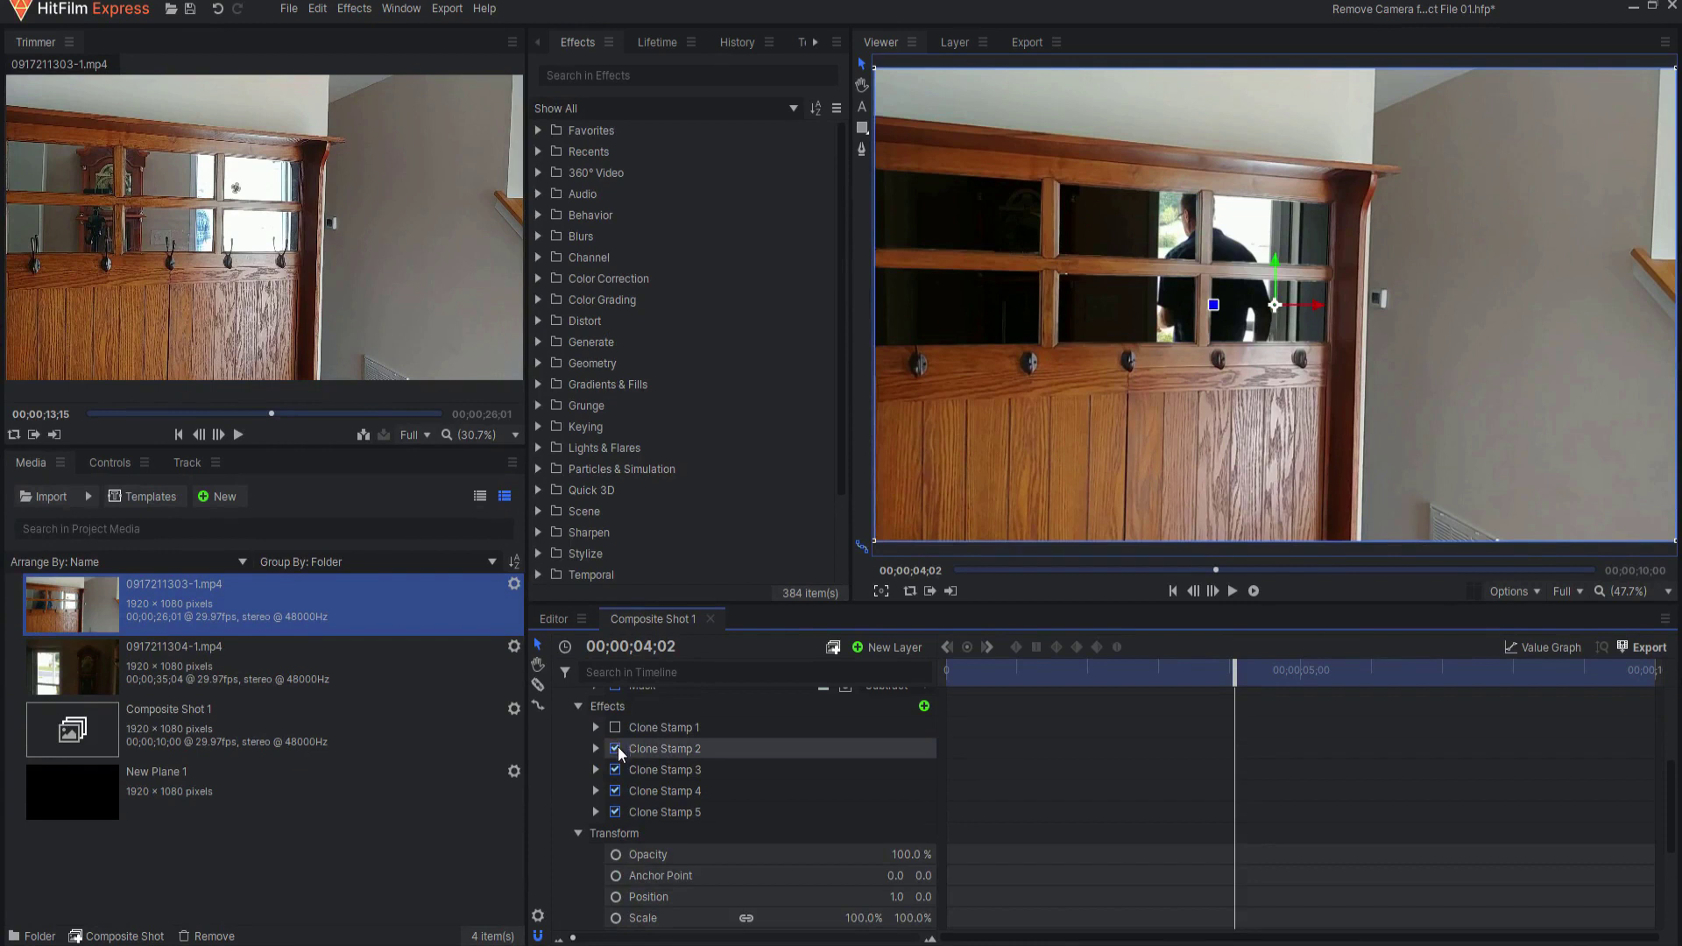
pyautogui.click(615, 770)
pyautogui.click(615, 791)
pyautogui.click(615, 813)
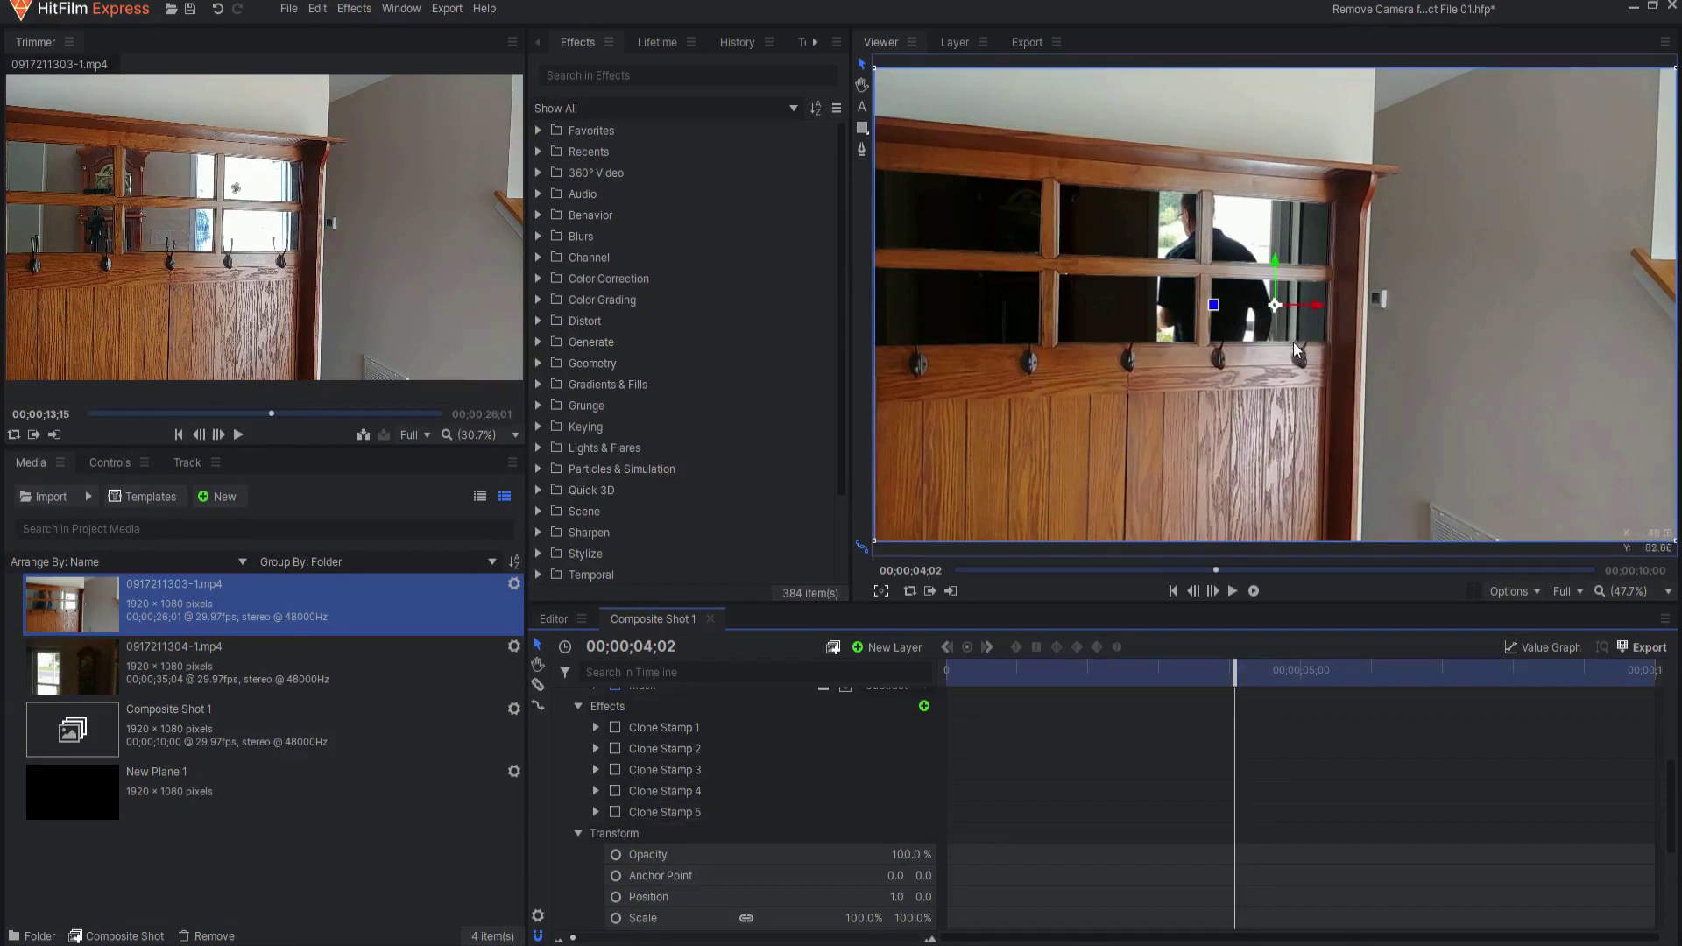
# - Re-enable Clone Stamp 5 down to 1 so all five are active
pyautogui.click(616, 813)
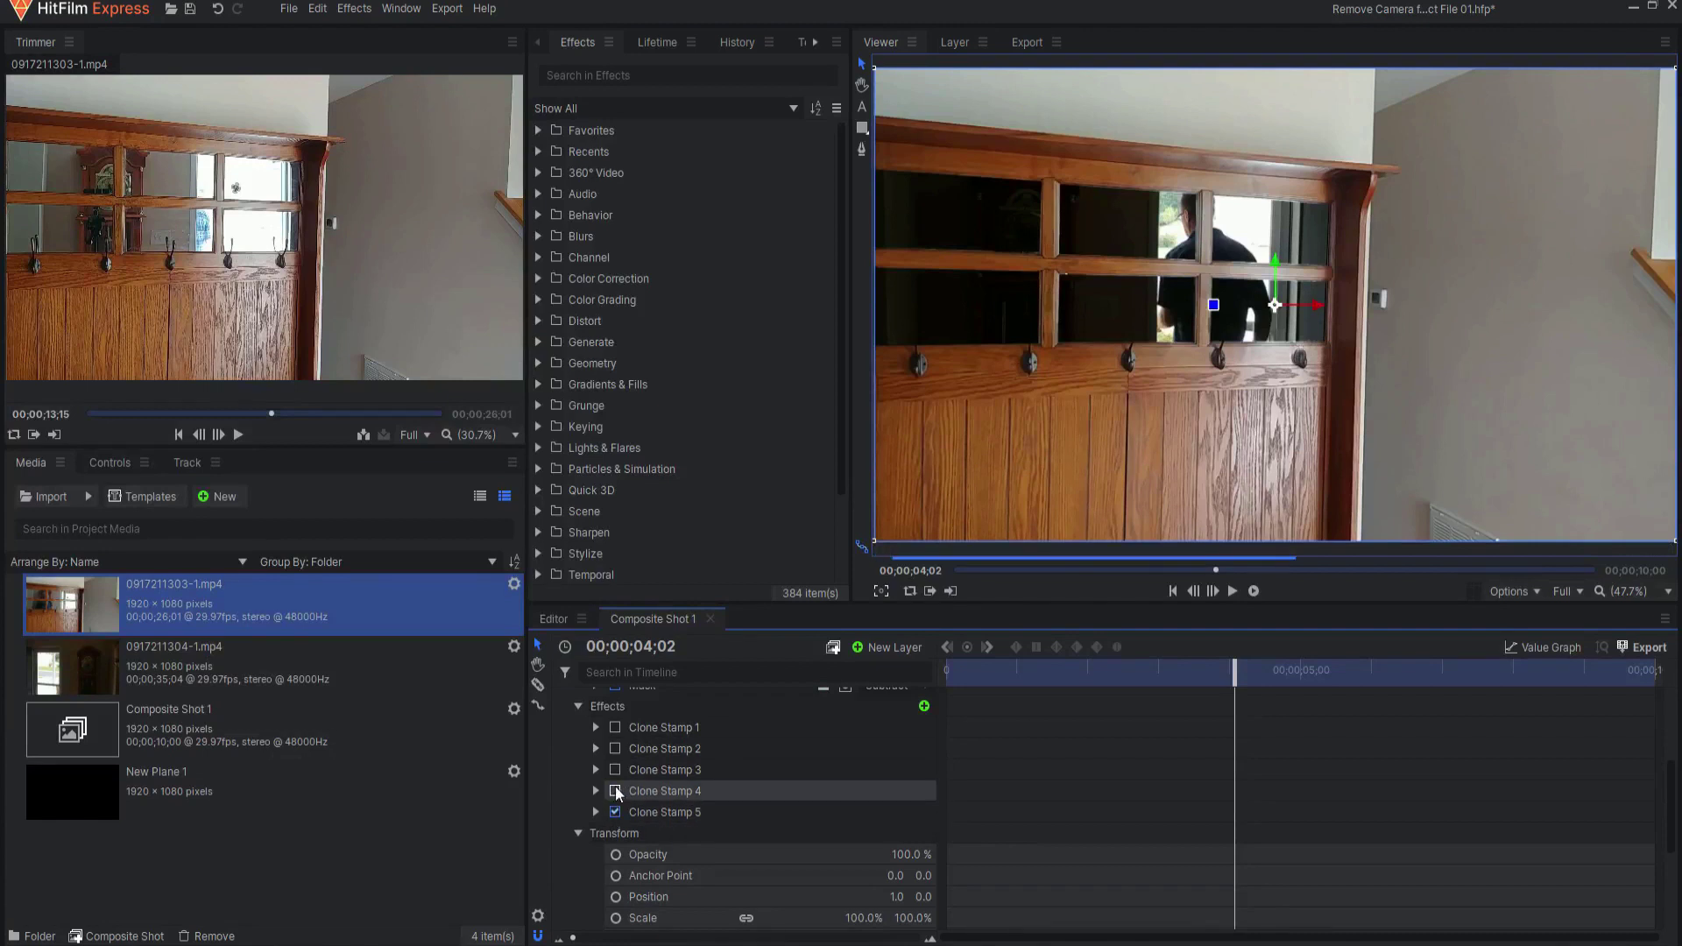
pyautogui.click(616, 793)
pyautogui.click(616, 771)
pyautogui.click(616, 749)
pyautogui.click(616, 729)
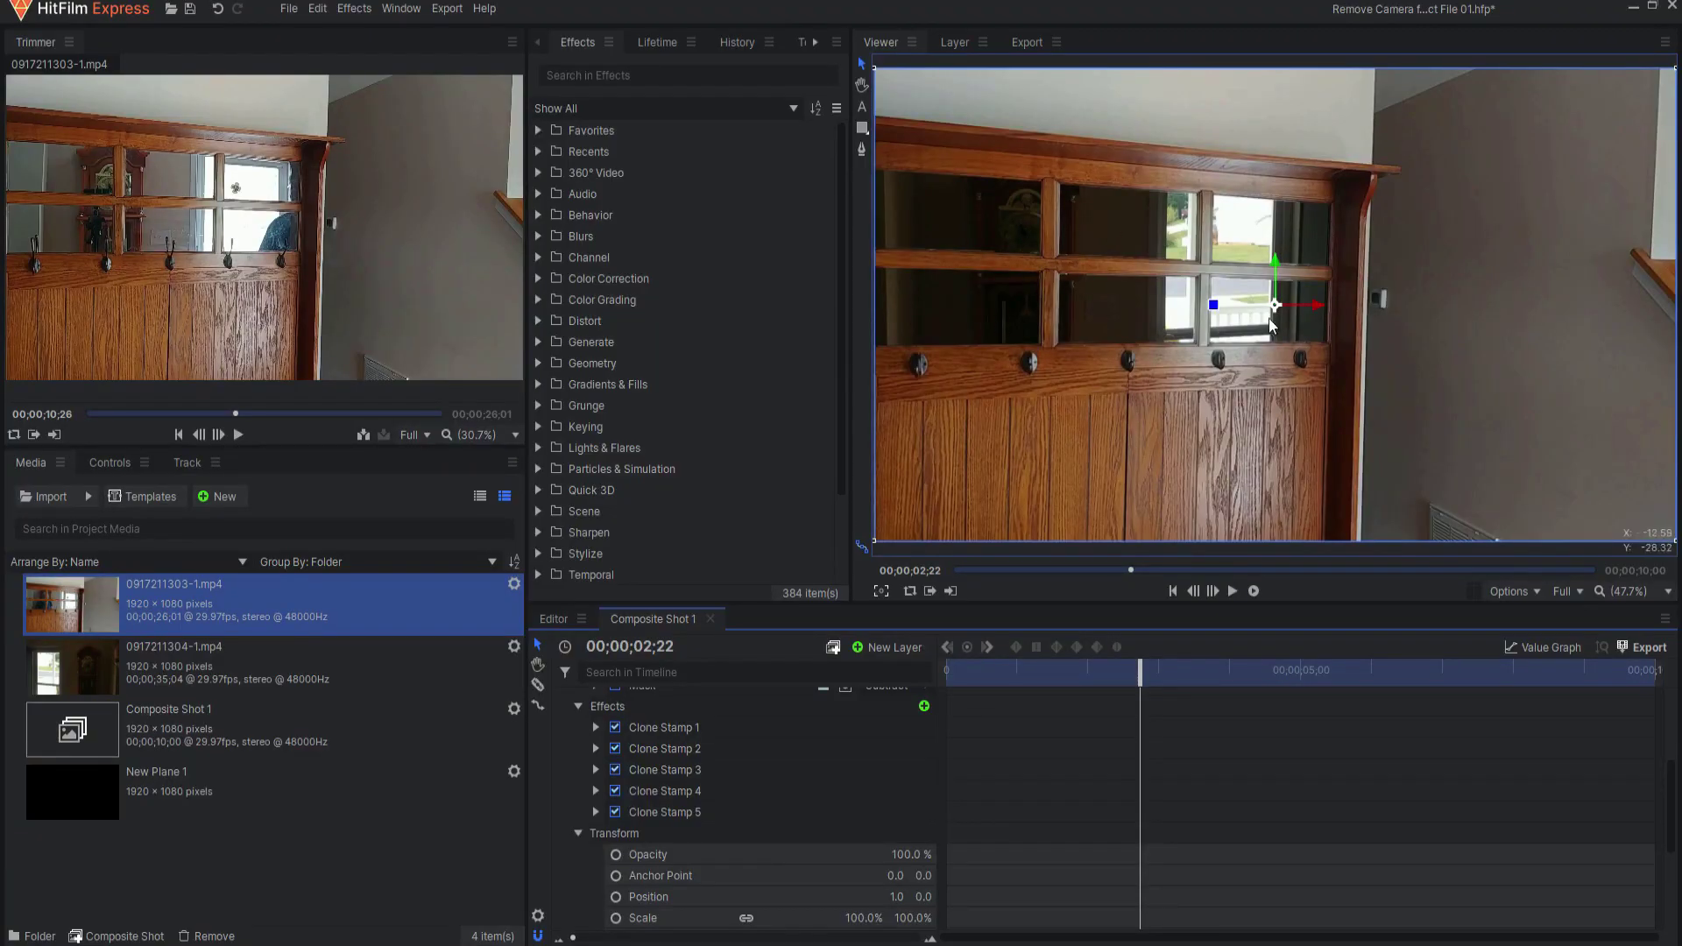
# - Scrub the composite to 03;29, 01;05, 03;02 and 05;24, then step forward to 05;28
pyautogui.moveTo(1137, 680); pyautogui.dragTo(1109, 651)
pyautogui.moveTo(1055, 652); pyautogui.dragTo(1023, 652)
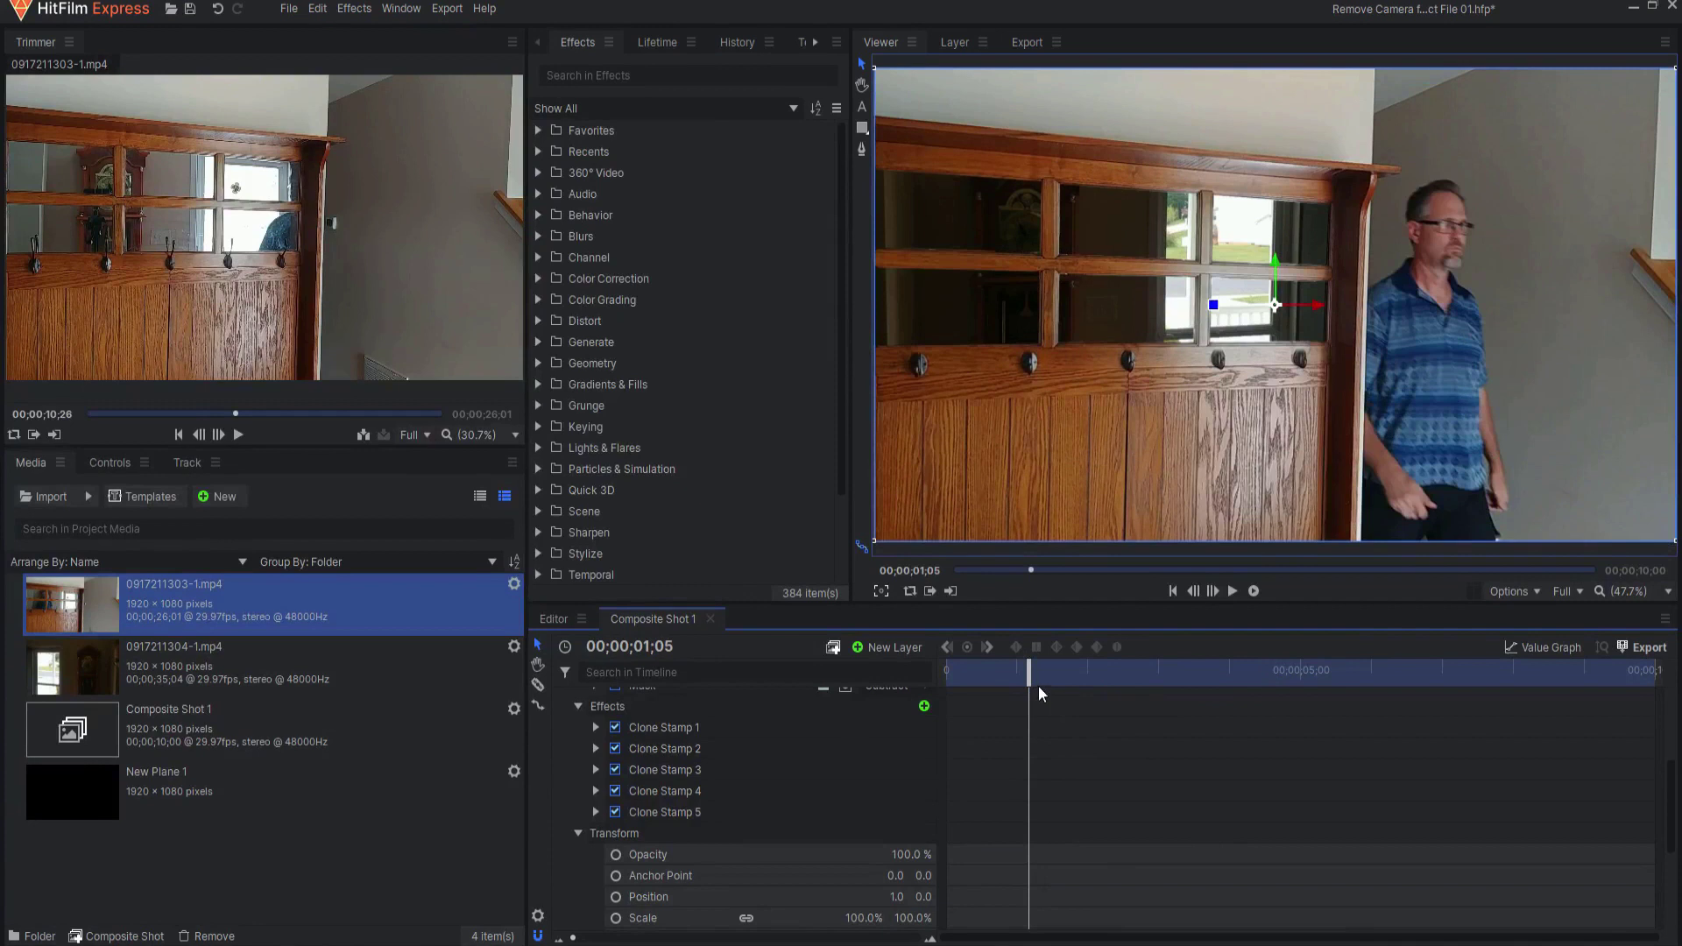
pyautogui.moveTo(1034, 679); pyautogui.dragTo(1207, 670)
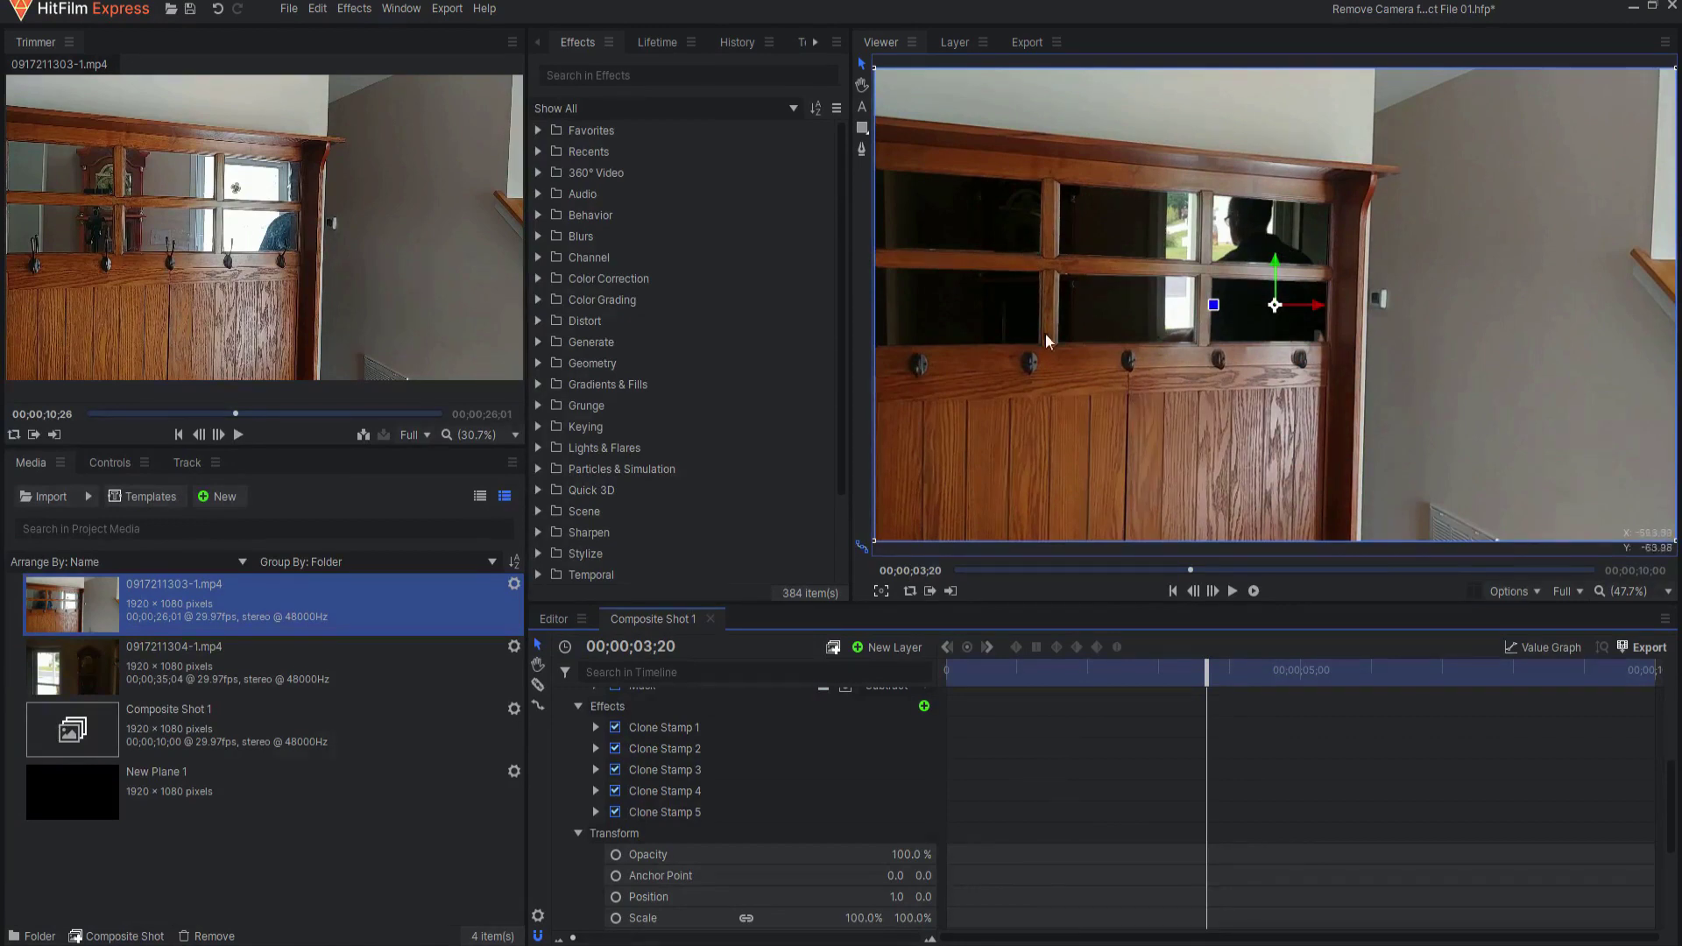
pyautogui.moveTo(1206, 673); pyautogui.dragTo(1358, 674)
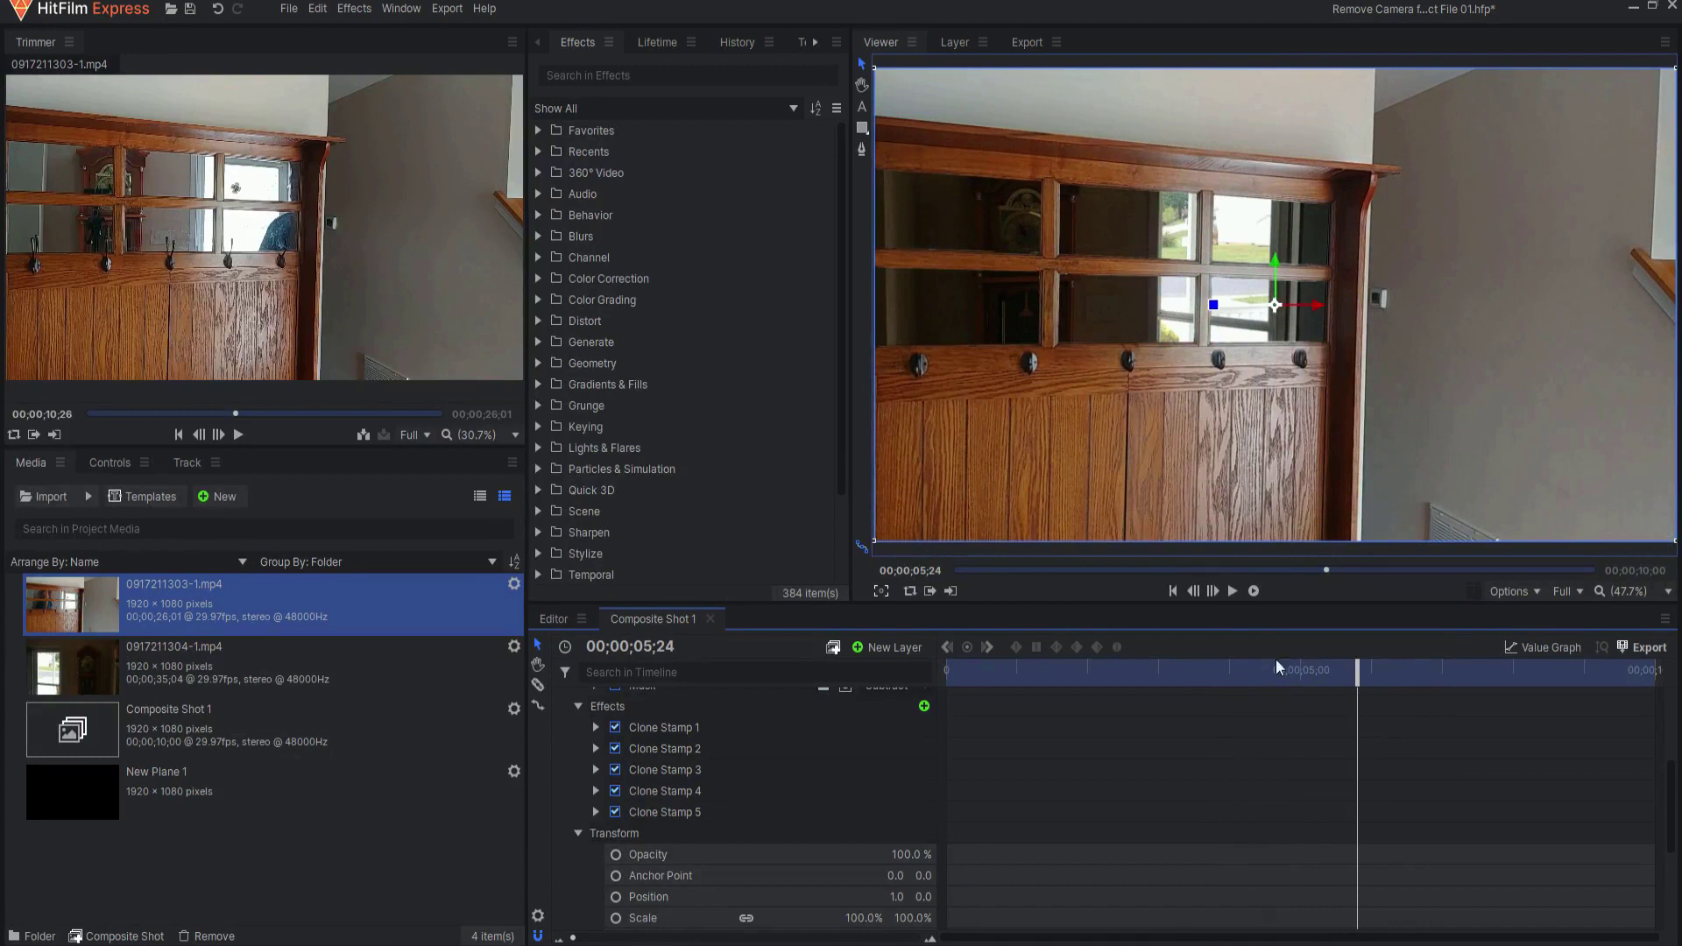
pyautogui.press('Right')
pyautogui.press('Right')
pyautogui.press('Right')
pyautogui.press('Right')
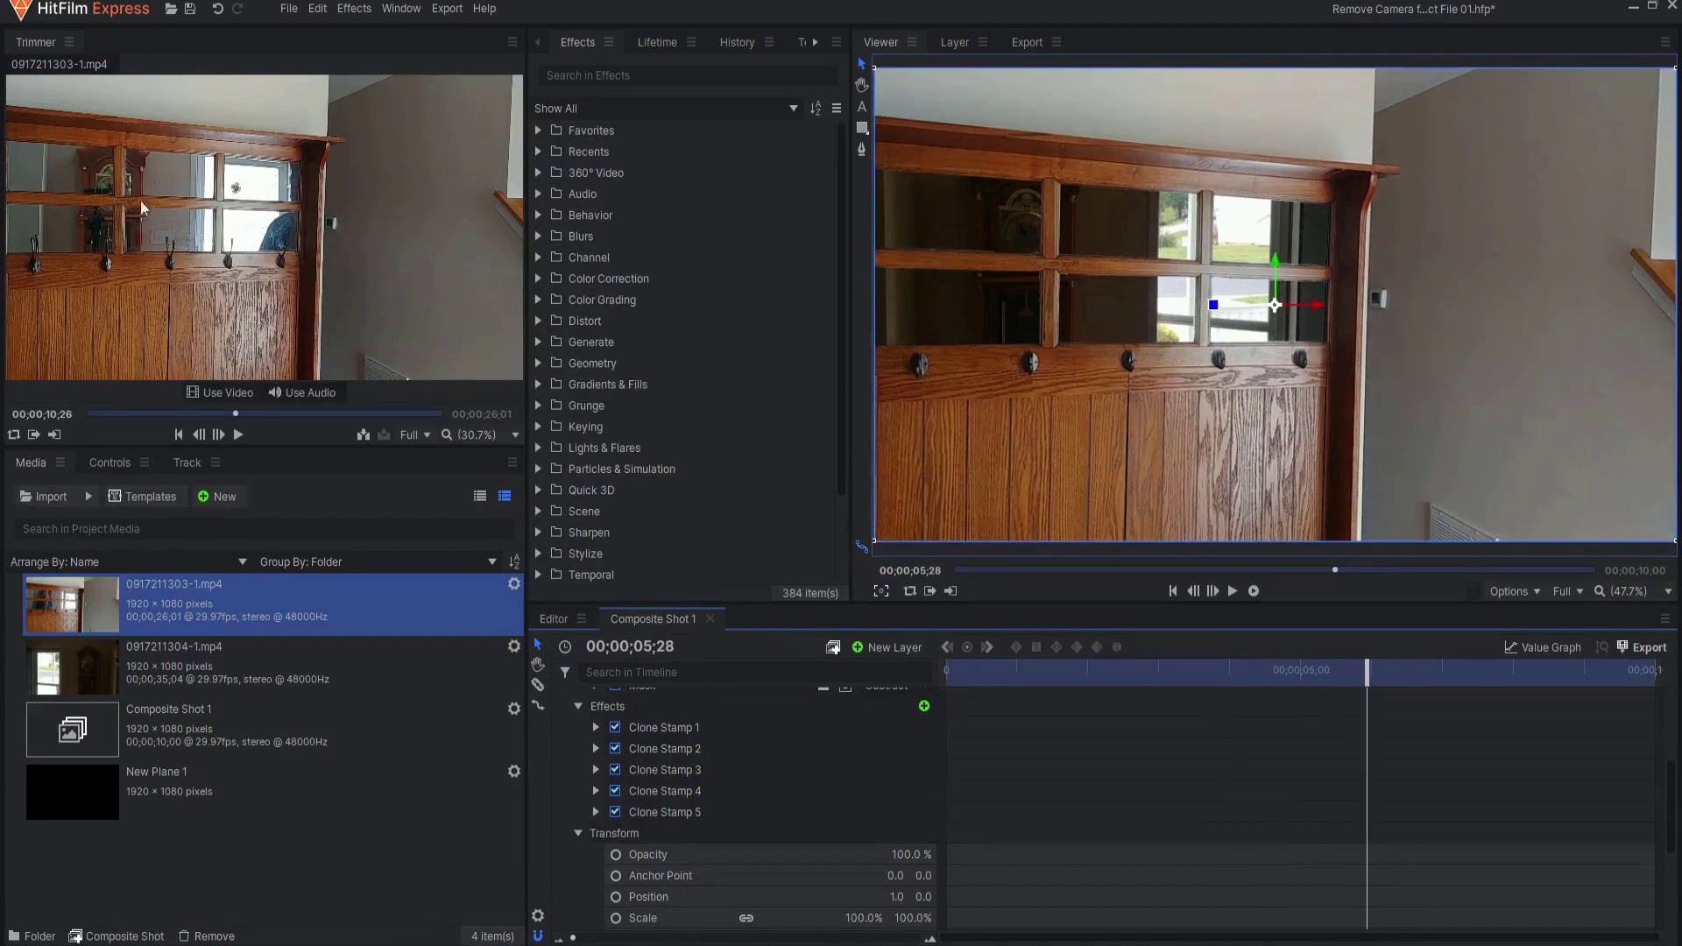